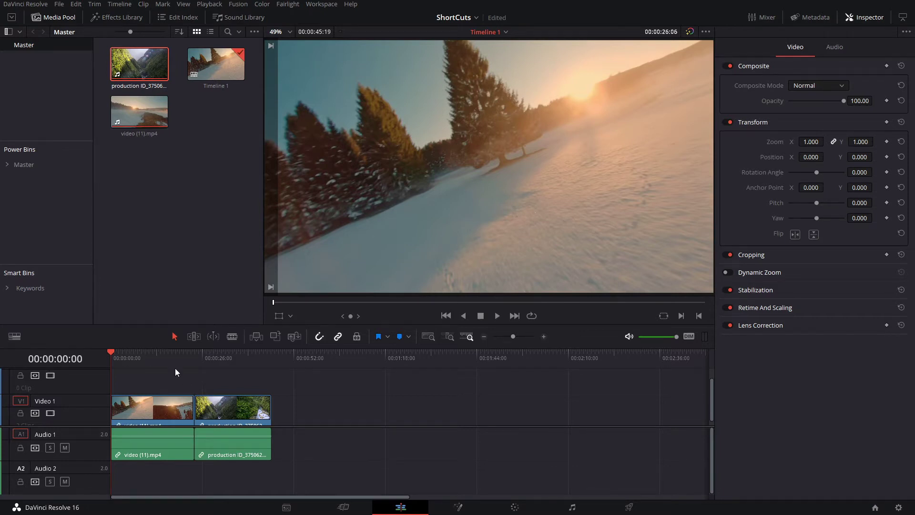
Scrub through both clips on the timeline to preview their footage
click(164, 356)
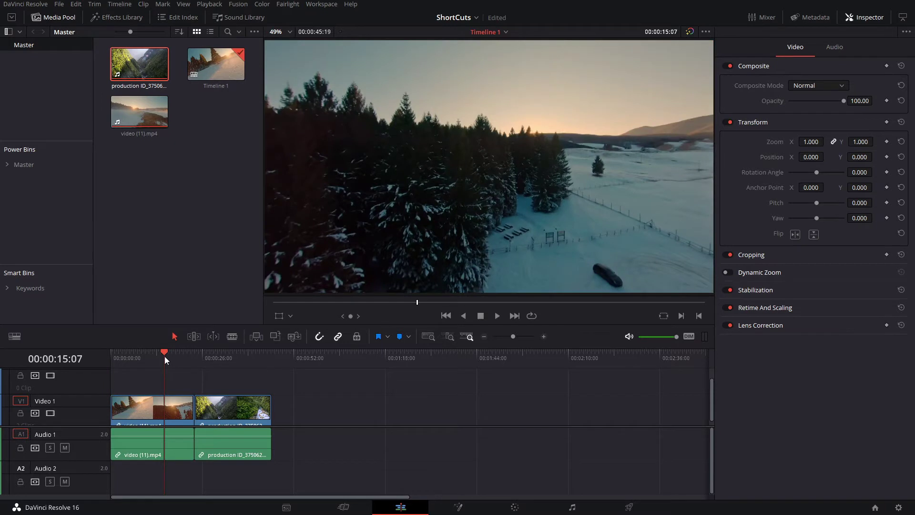
drag(164, 356, 161, 352)
scroll(330, 412, down, 1)
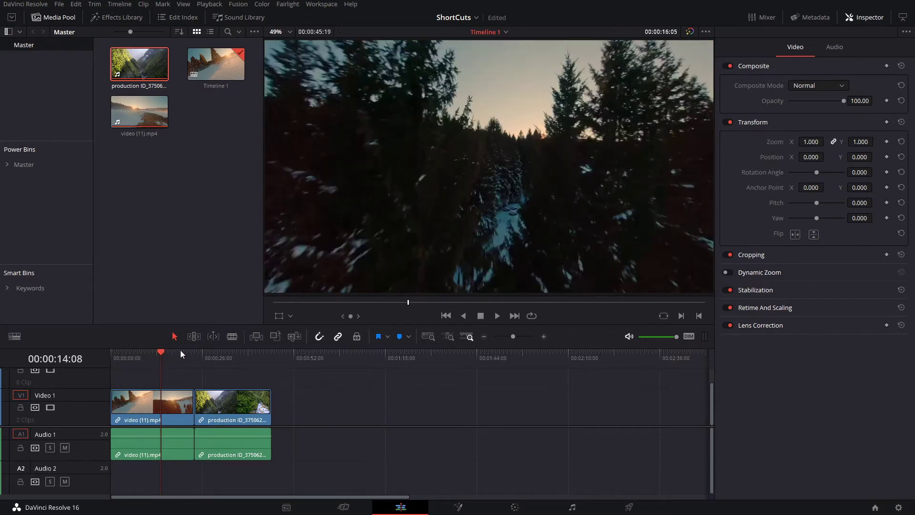
click(159, 359)
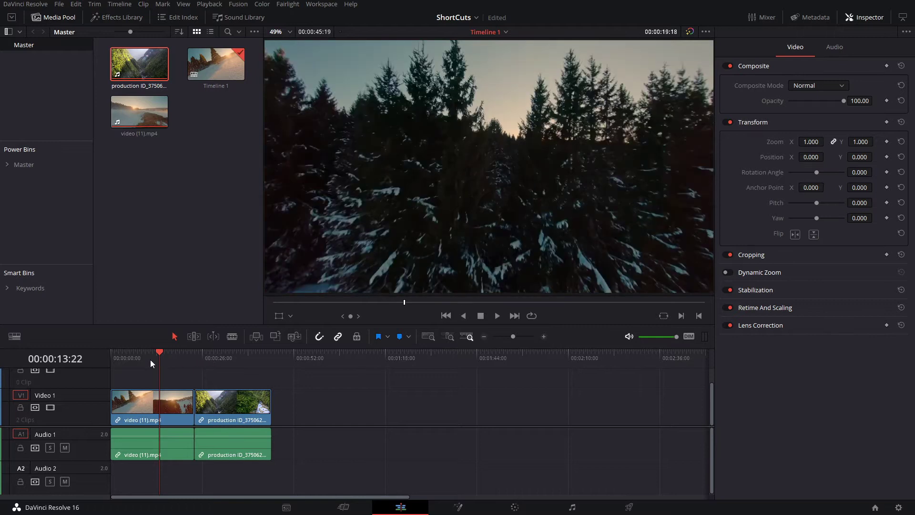
mouse_move(150, 359)
mouse_down()
mouse_move(189, 356)
mouse_move(164, 362)
mouse_up()
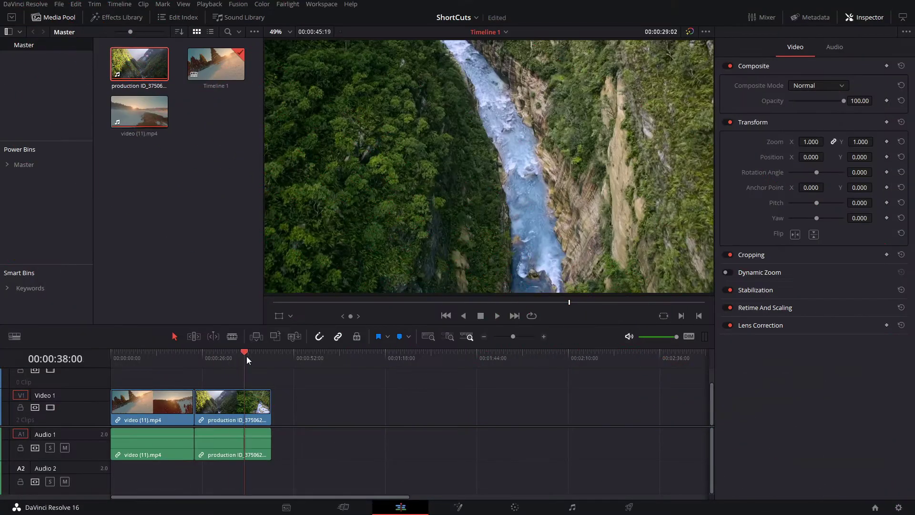
drag(247, 356, 226, 356)
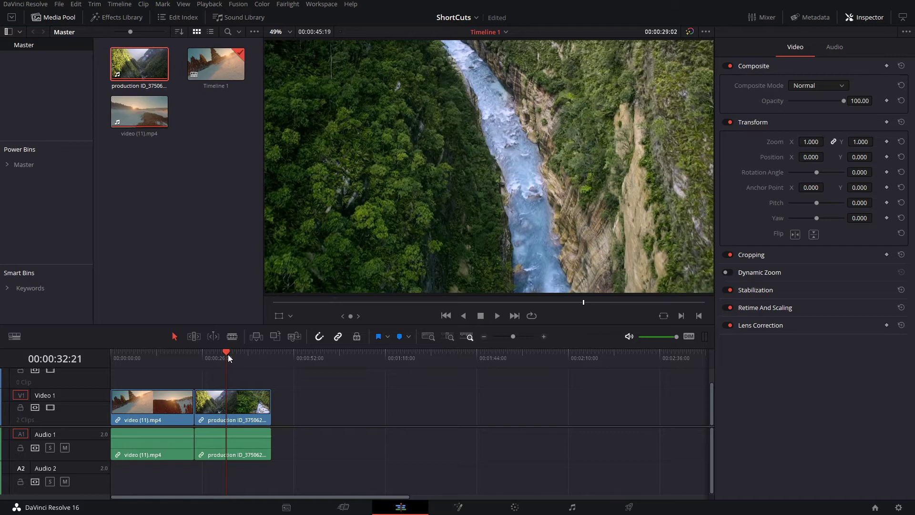
Activate blade edit mode for cutting clips and return to selection mode
click(232, 337)
key(b)
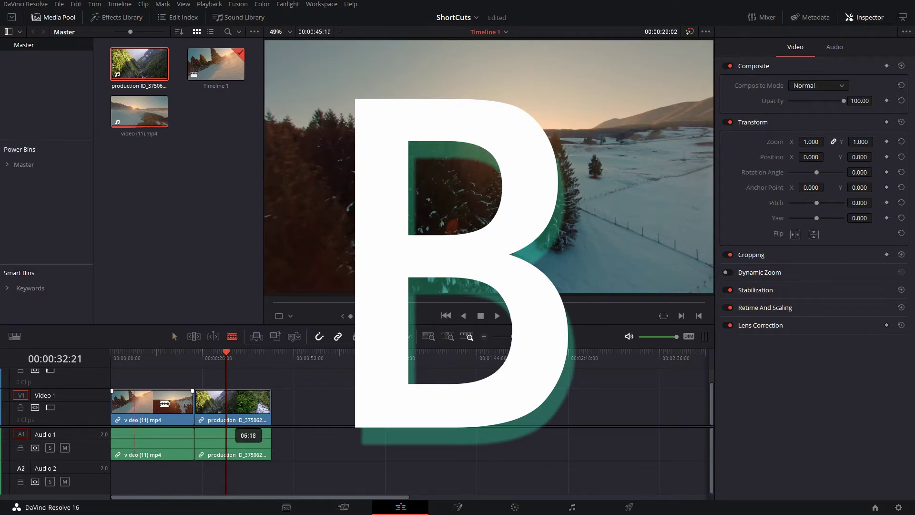
click(172, 337)
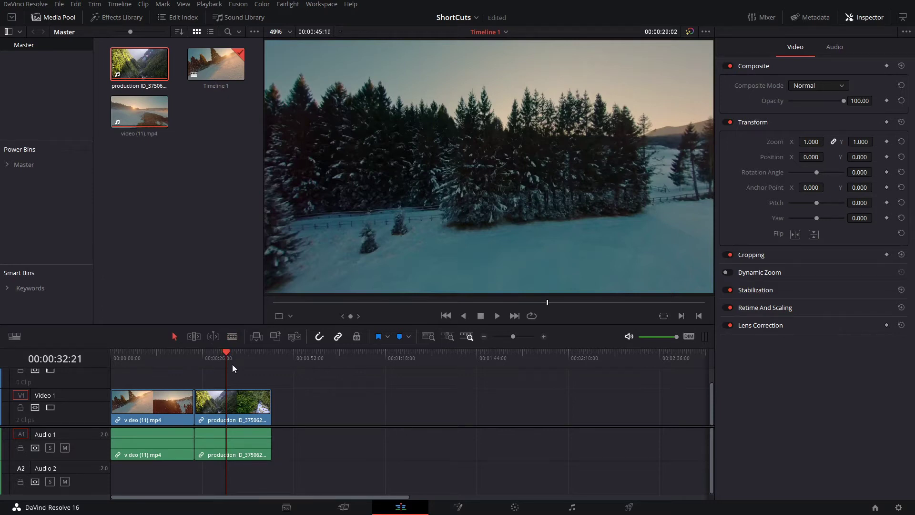
Select the production clip, split it at 00:00:33:23, and undo the split
drag(223, 362, 213, 361)
key(shift+v)
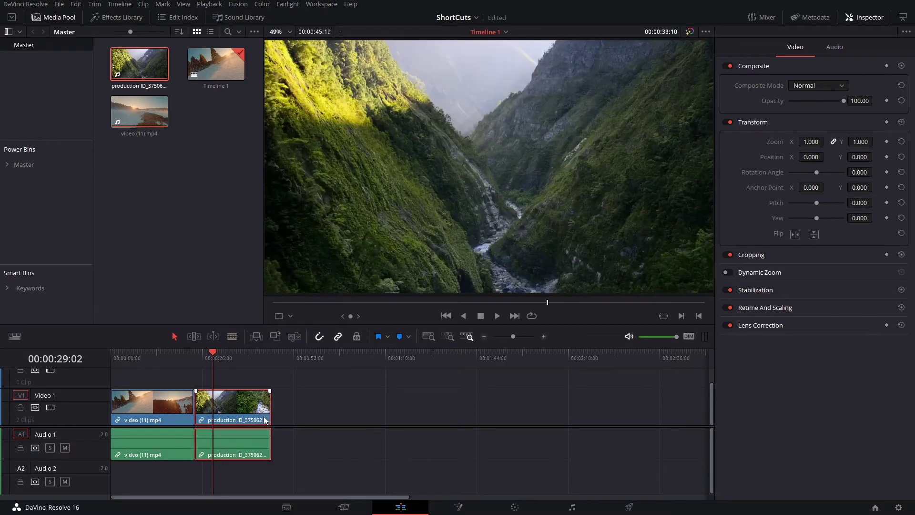
click(184, 375)
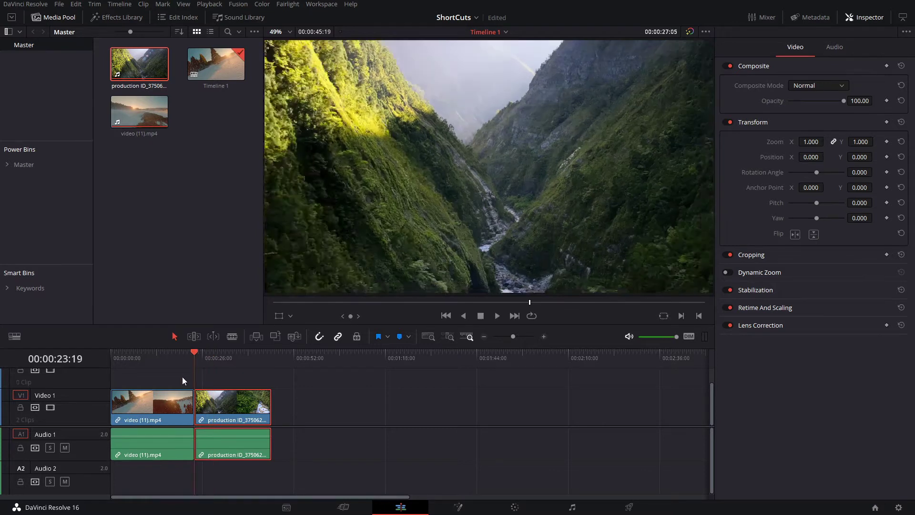
click(233, 375)
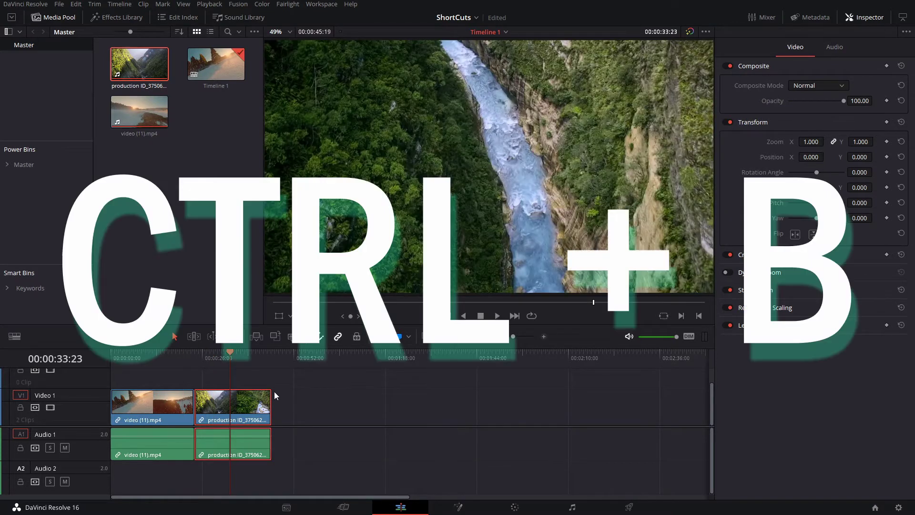
key(ctrl+b)
drag(231, 356, 217, 355)
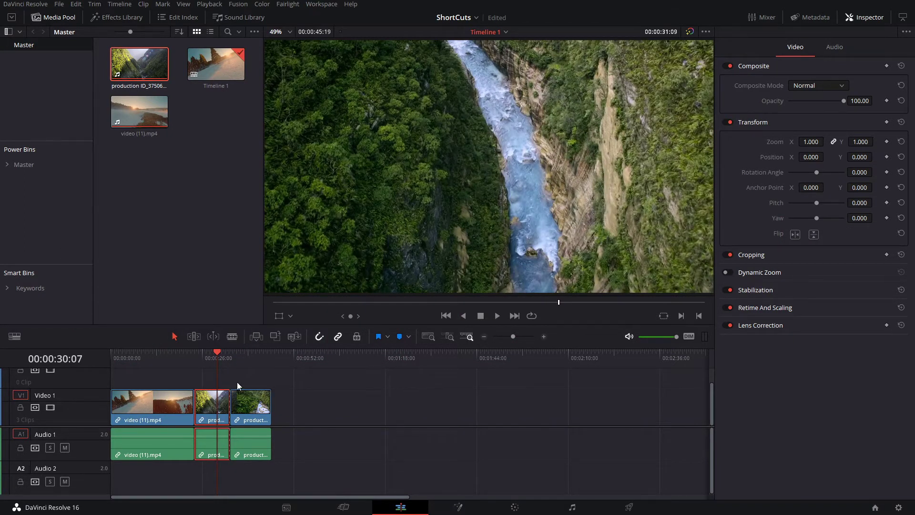
key(ctrl+z)
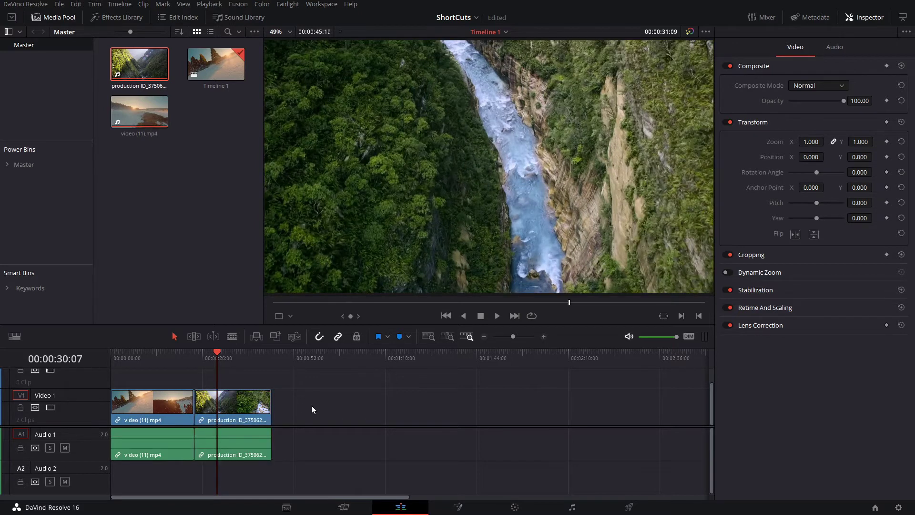
Stack the production clip on the track above video (11).mp4 with an overlap, and split both clips at 00:00:18:06
drag(220, 389, 167, 381)
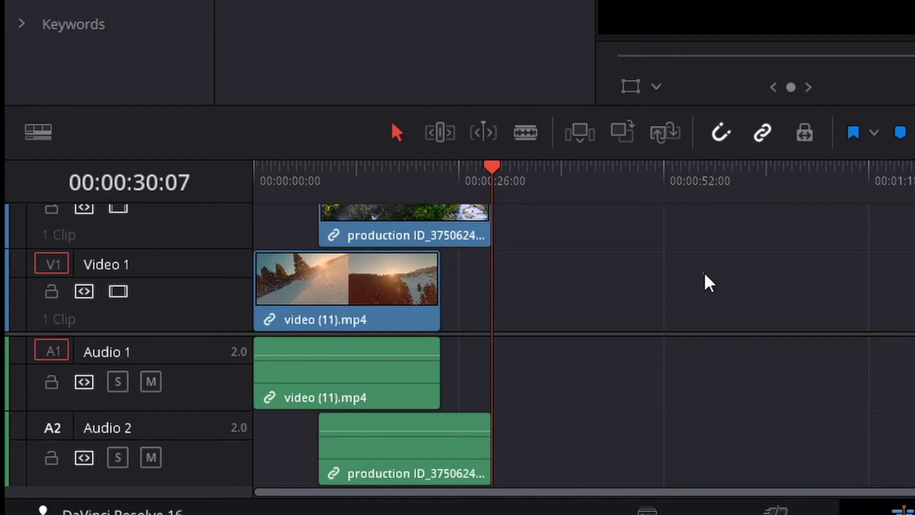
click(399, 175)
scroll(651, 307, up, 1)
scroll(663, 290, down, 1)
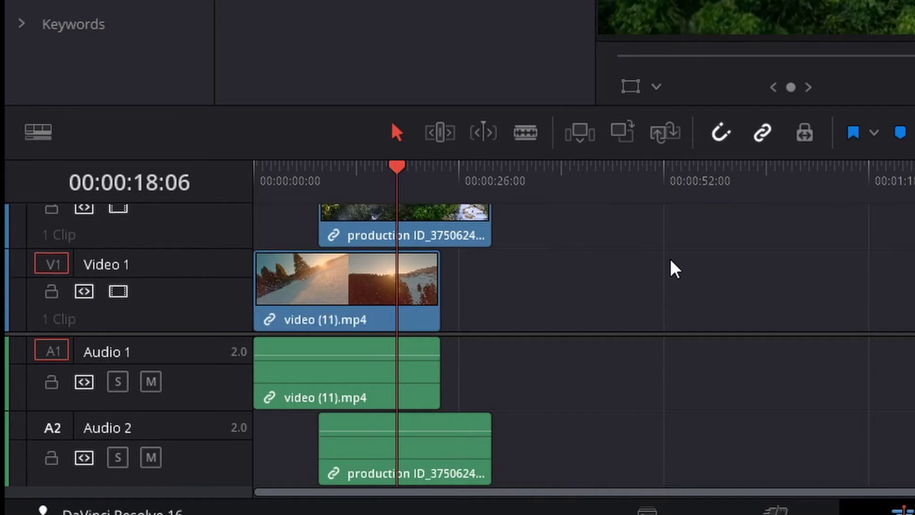
key(ctrl+b)
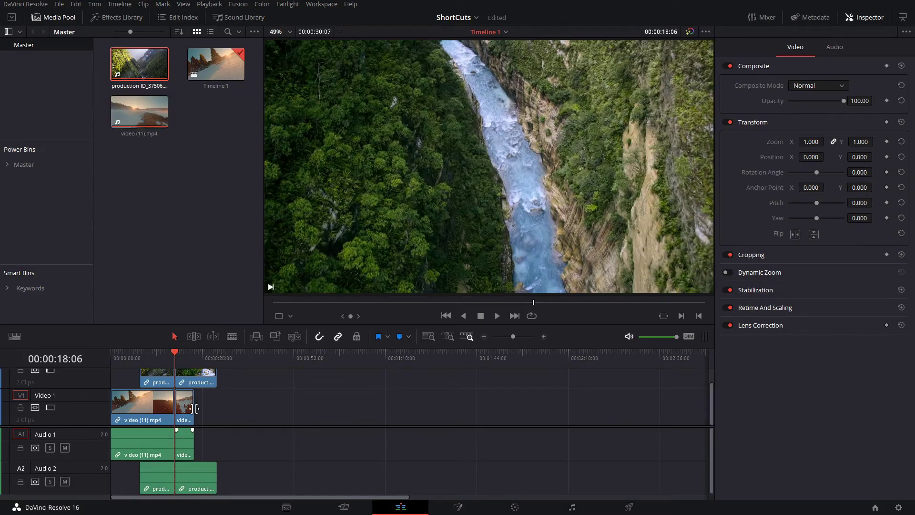
Undo the split of the stacked clips and move the production clip back onto Video 1 directly after video (11).mp4
key(ctrl+z)
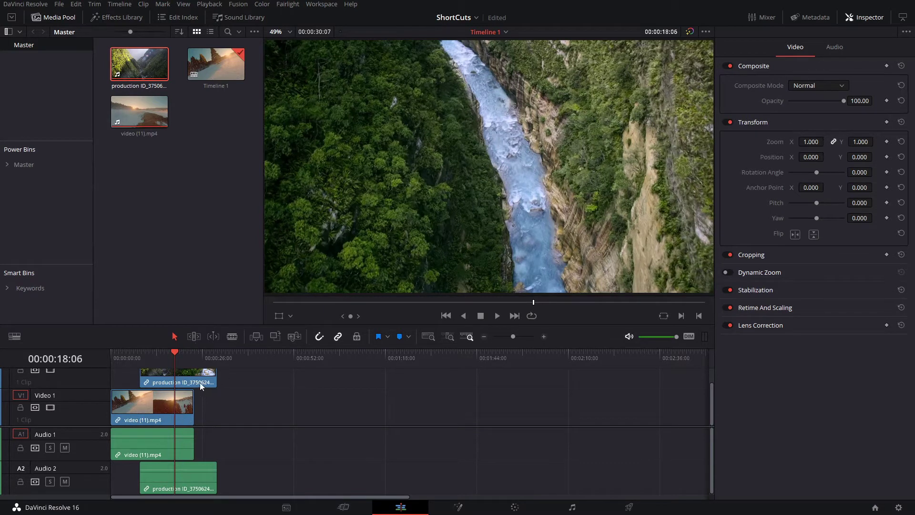
drag(172, 379, 226, 404)
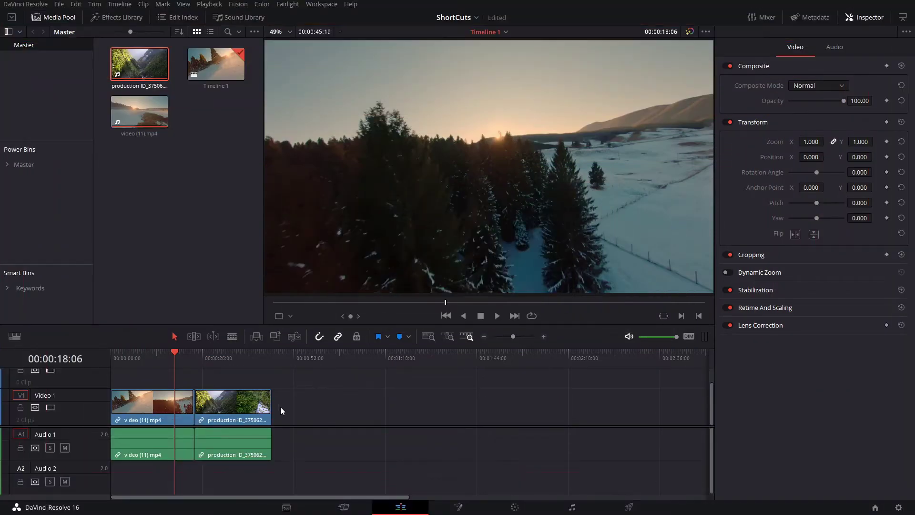
Try a speed of 91% for the production clip in the Change Clip Speed settings and cancel without applying it
click(261, 409)
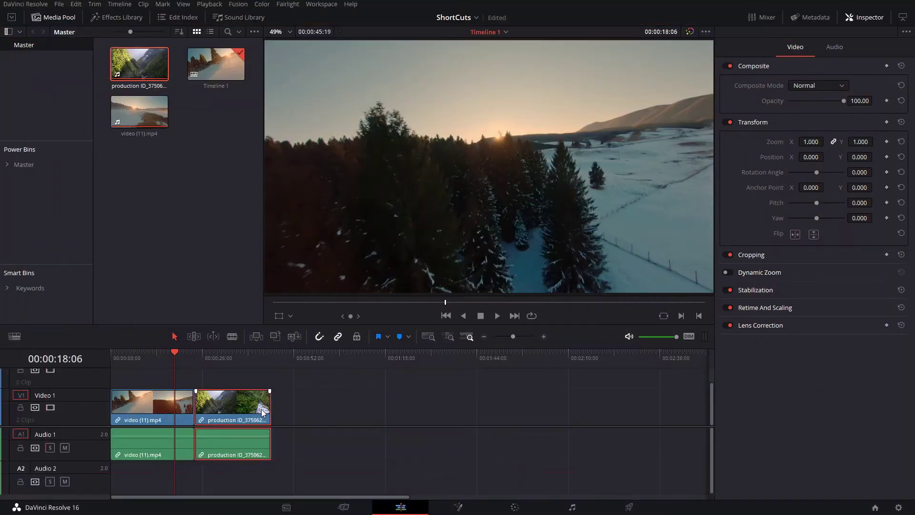
click(234, 362)
right_click(228, 402)
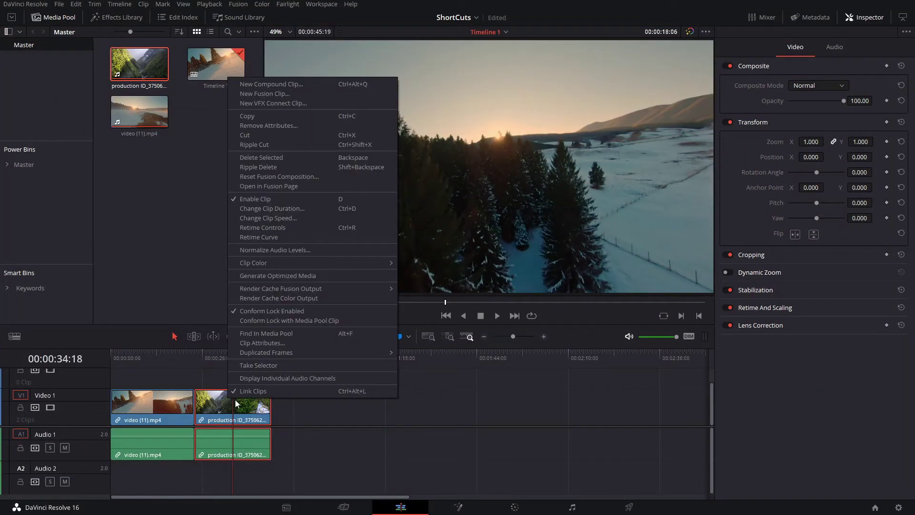
click(271, 217)
drag(207, 270, 193, 271)
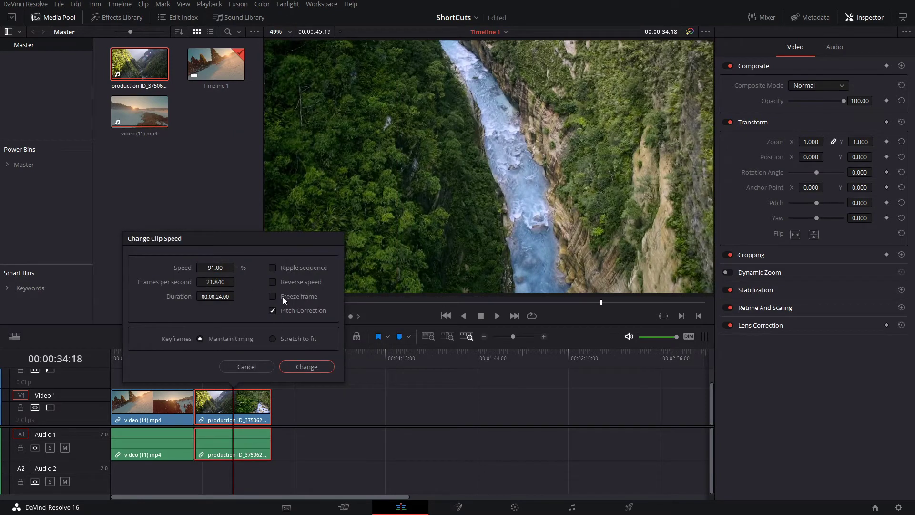
click(247, 367)
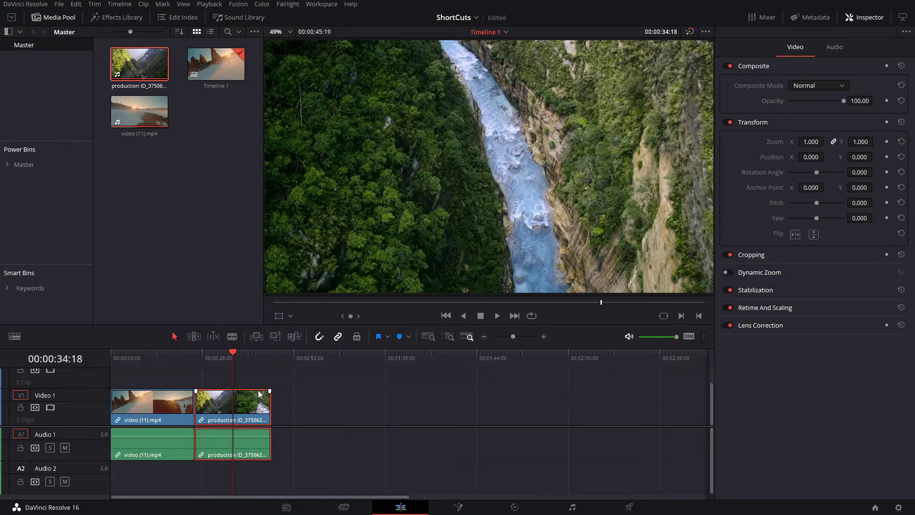
key(r)
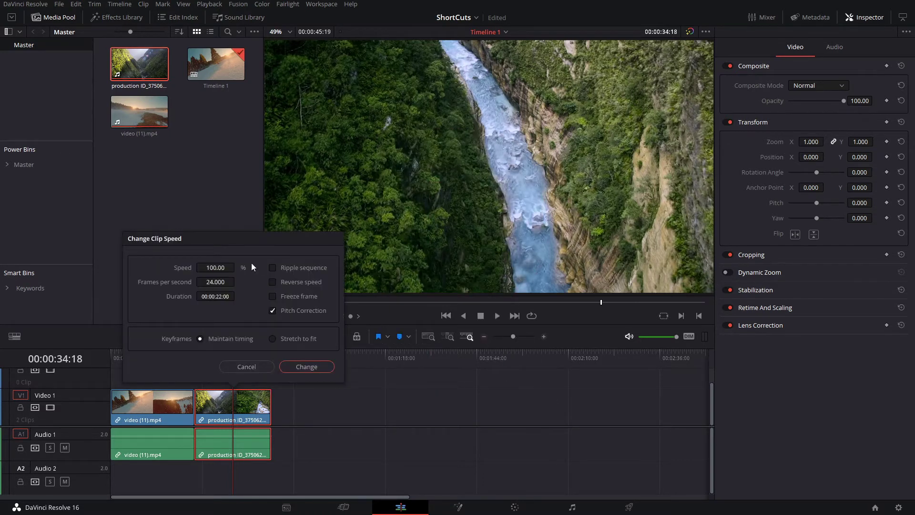
click(236, 365)
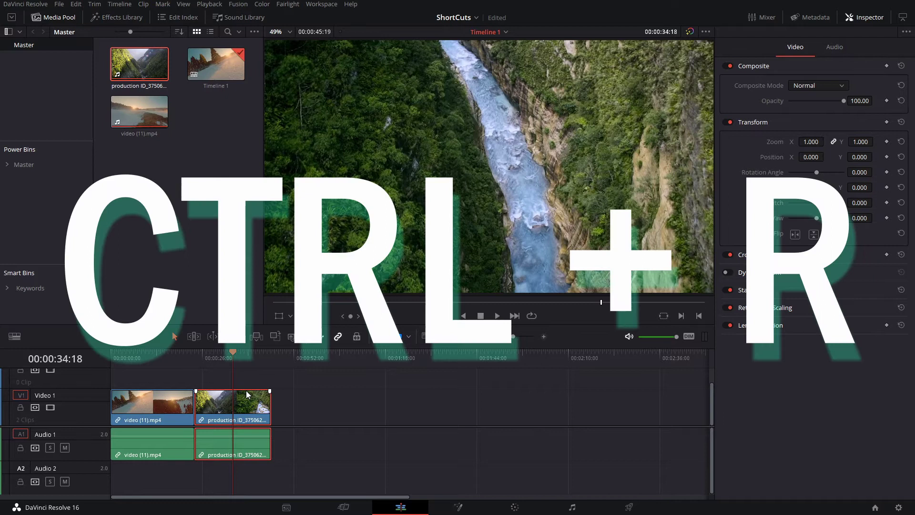
Show the production clip's retime controls, stretch its end to 99% speed, and reset it to 100%
key(ctrl+r)
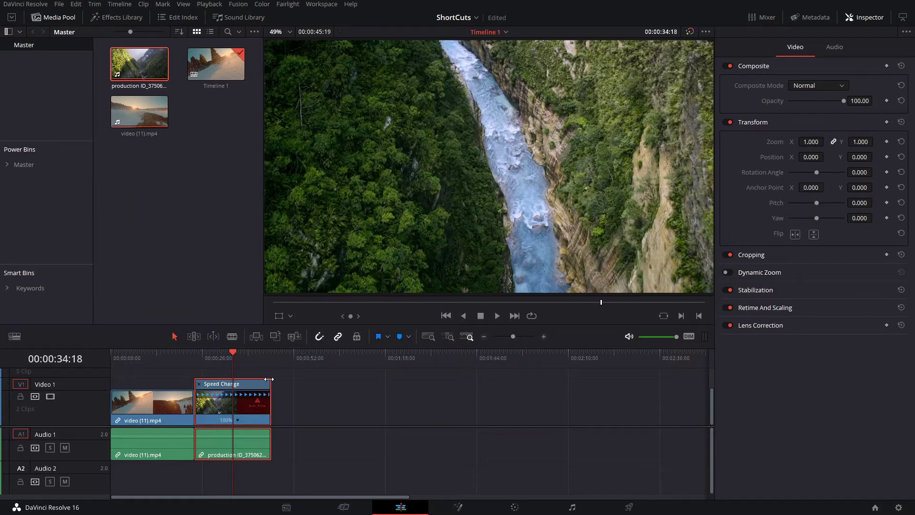
mouse_move(269, 381)
mouse_down()
mouse_move(335, 382)
mouse_move(232, 380)
mouse_move(280, 385)
mouse_move(271, 385)
mouse_up()
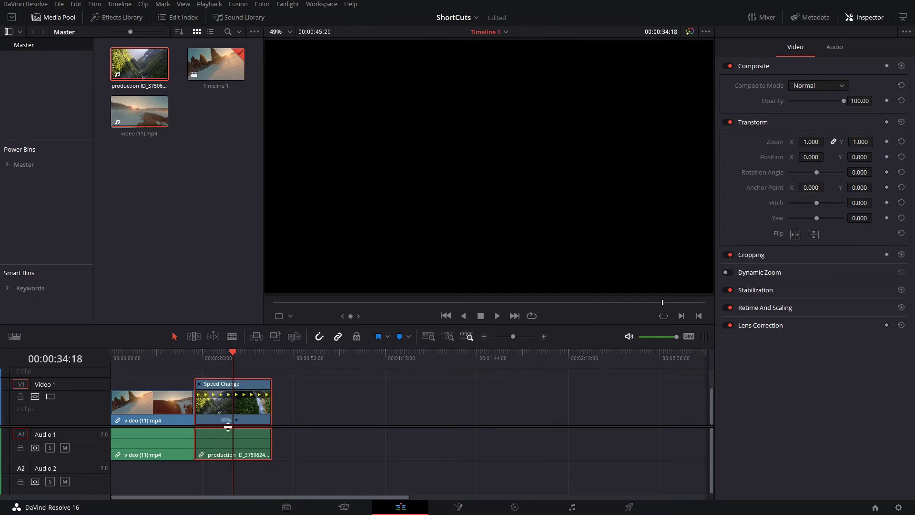
click(236, 420)
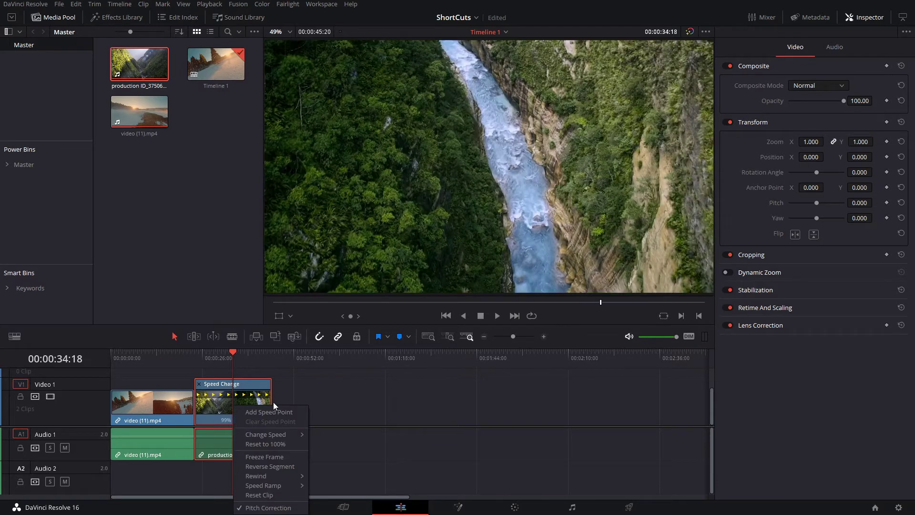
click(270, 441)
click(236, 419)
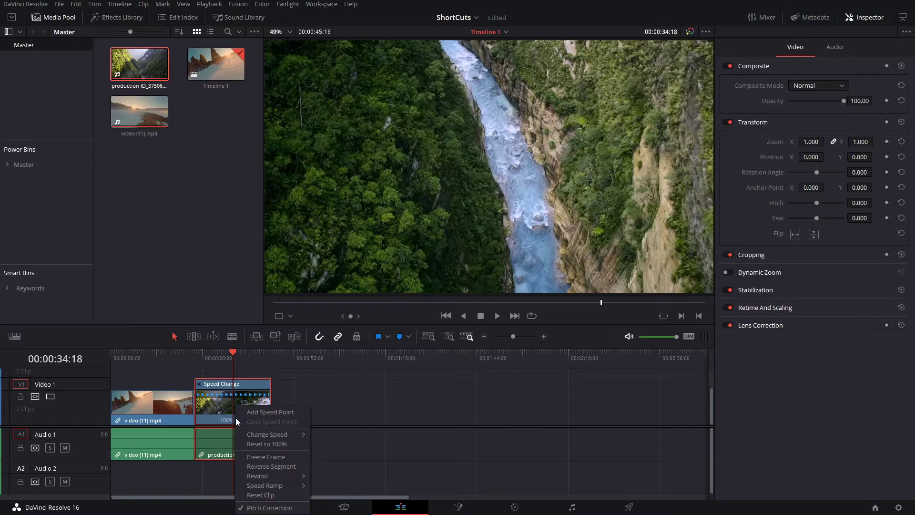
mouse_move(251, 432)
click(362, 412)
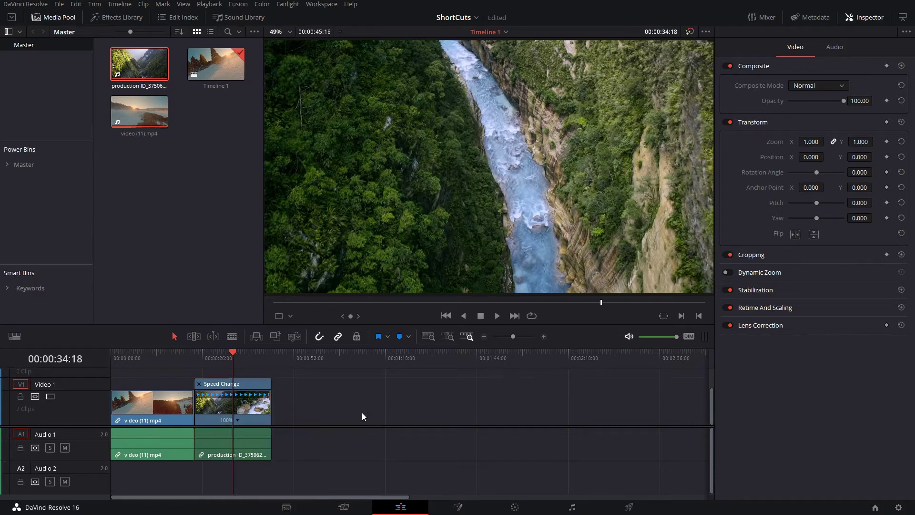
Speed up the production clip with the retime controls so it ends at 00:00:34:18, and hide the controls
click(246, 412)
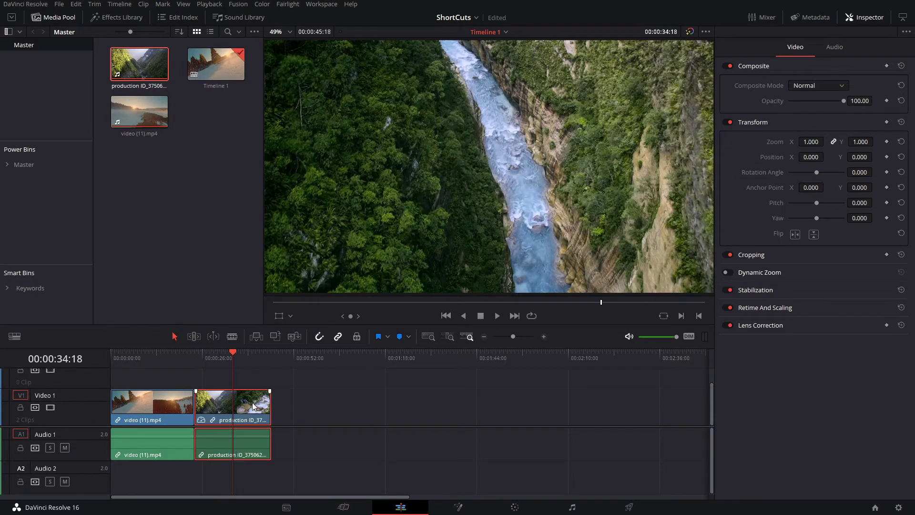
key(ctrl+r)
drag(269, 381, 221, 374)
key(ctrl+r)
Play the retimed production clip from its start to check the faster motion
click(214, 356)
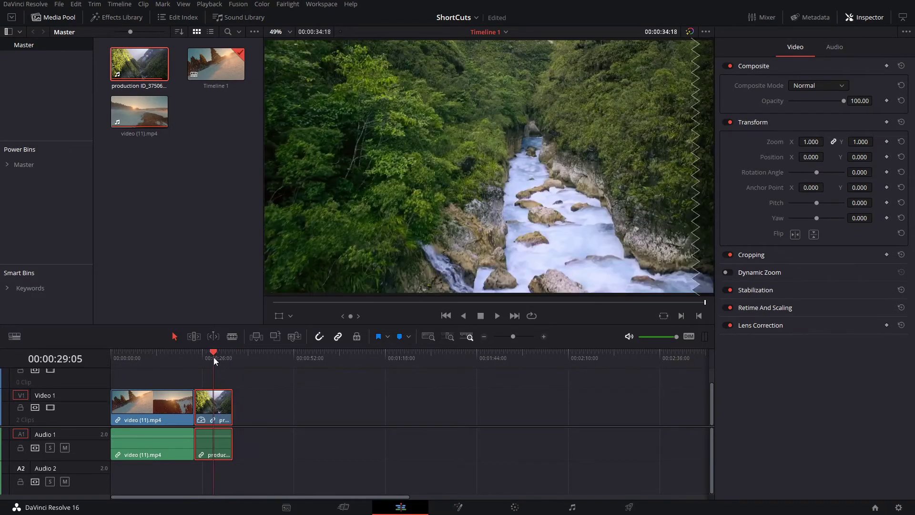
key(Up)
key(space)
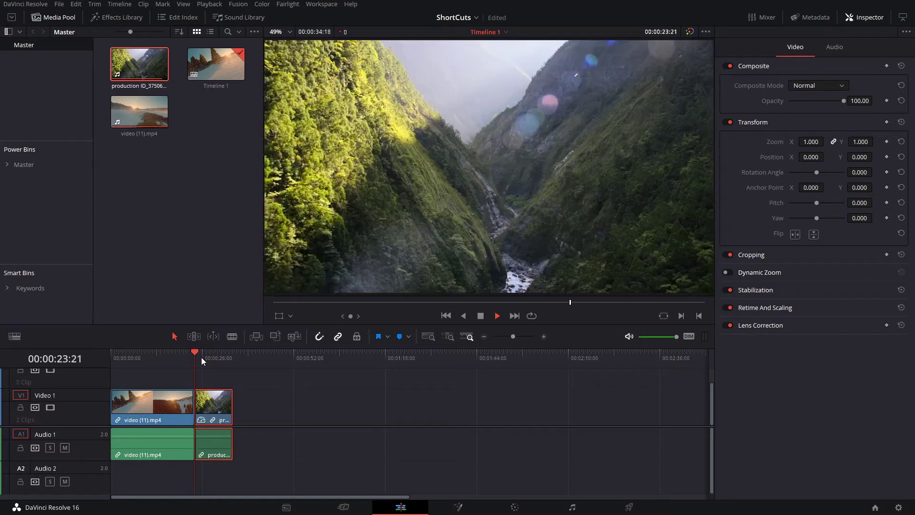
click(210, 359)
Show the production clip's retime controls and slow it to 99% so it ends at 00:00:45:20
key(ctrl+r)
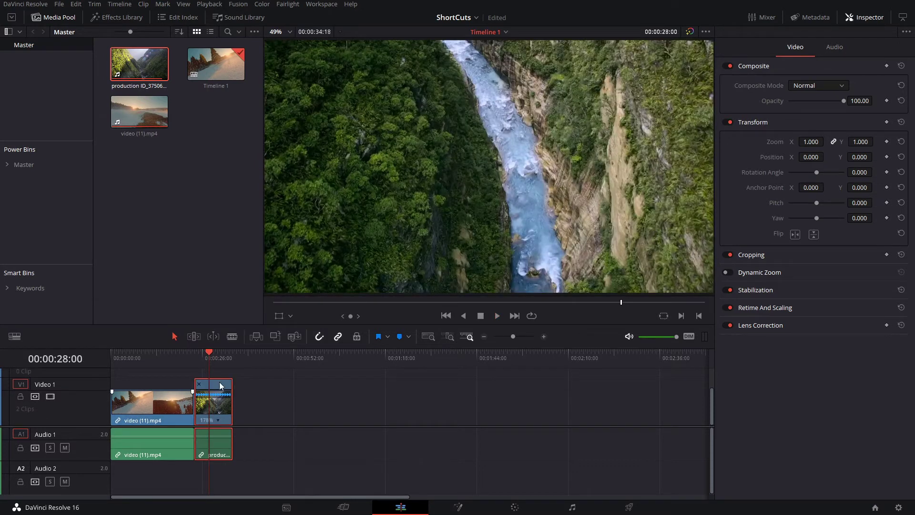
click(218, 419)
click(244, 407)
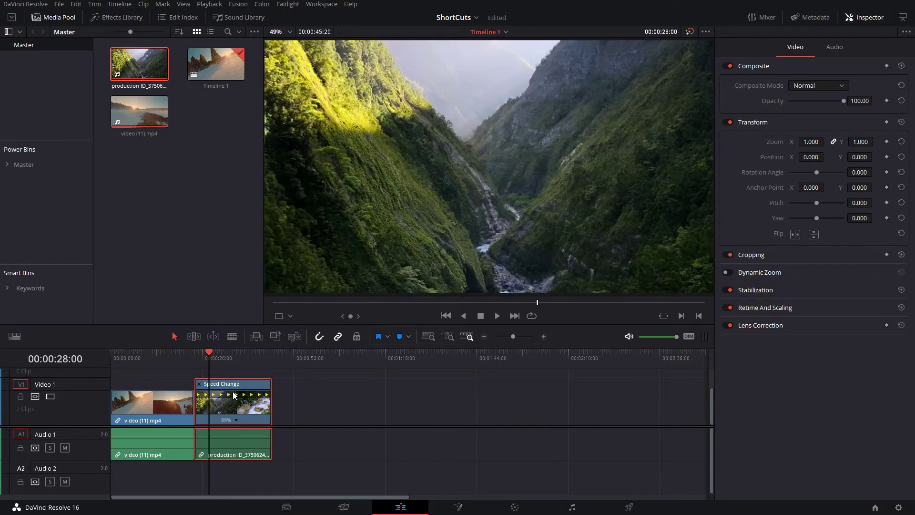
right_click(238, 384)
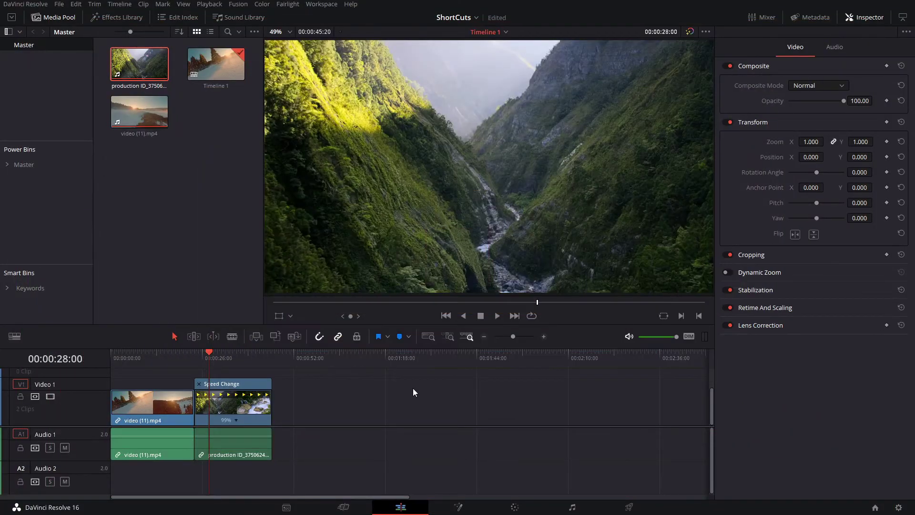
click(221, 407)
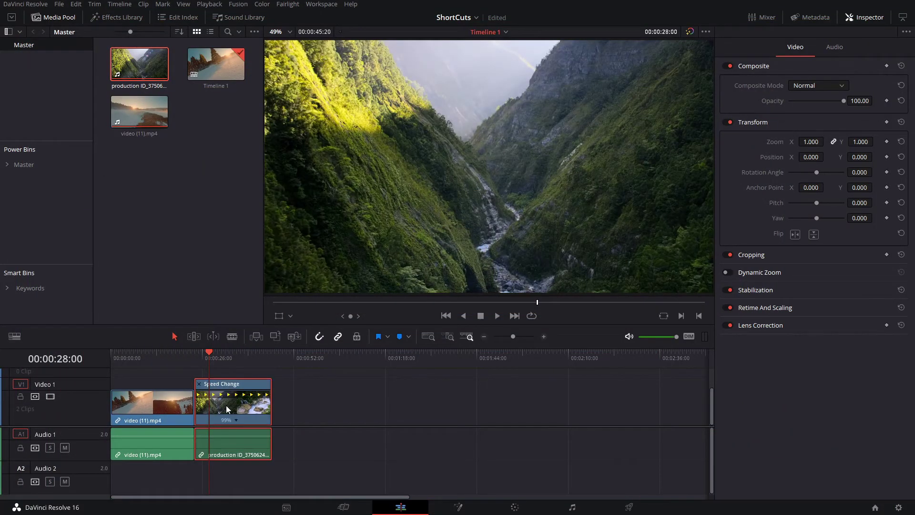
Hide the production clip's retime controls and place a Text title above the first clip, starting at 00:00:18:19
key(ctrl+r)
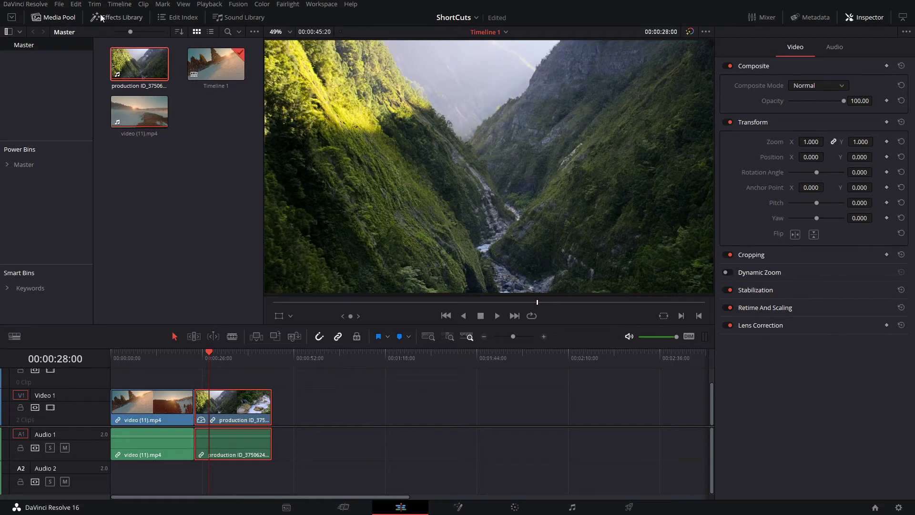
click(125, 18)
drag(108, 123, 182, 364)
click(179, 360)
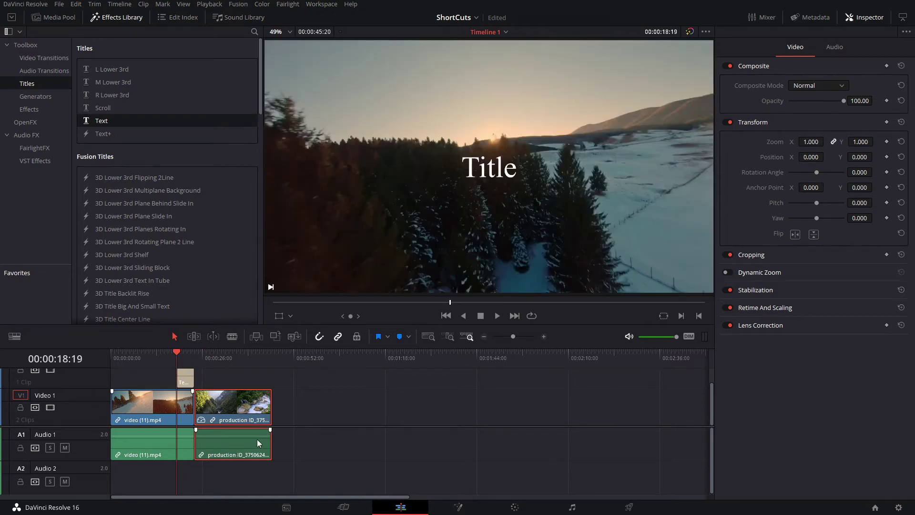
Unlink the production clip's audio and move it to Audio 2 so it ends at about 00:00:31:06
right_click(270, 438)
click(270, 437)
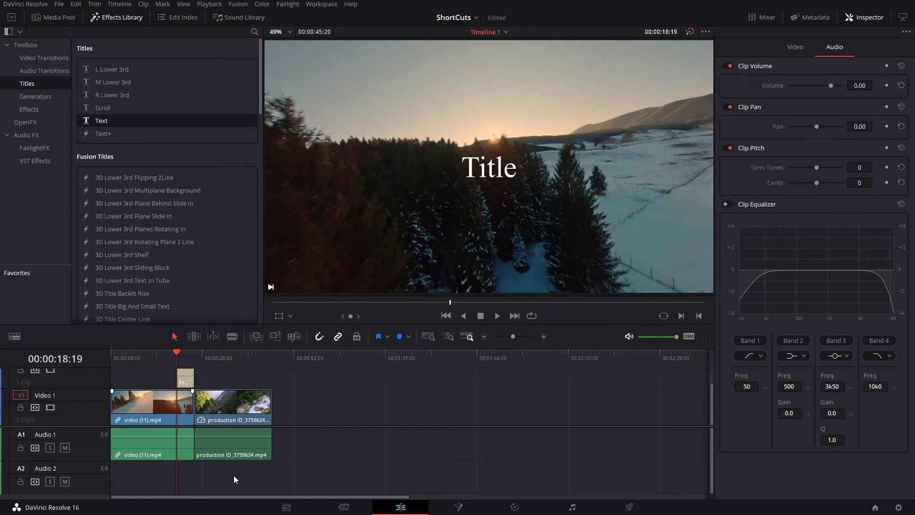
drag(232, 455, 172, 479)
click(229, 383)
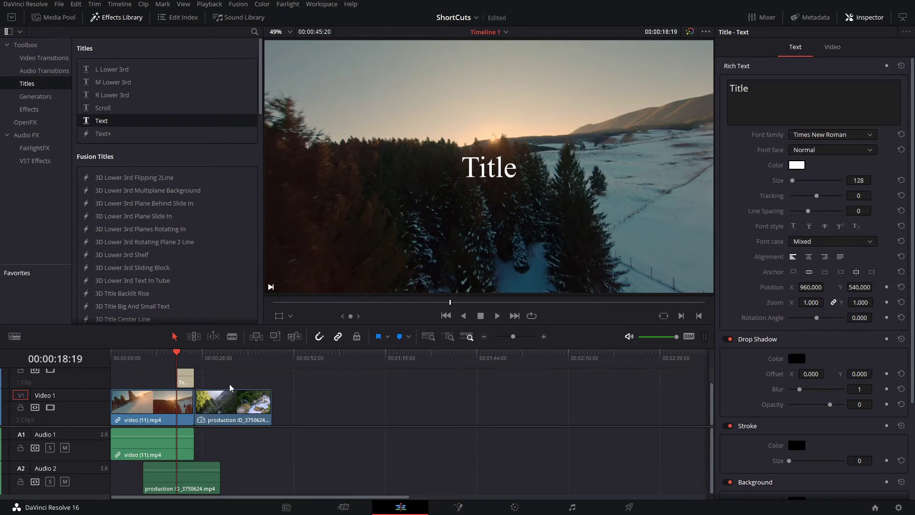
Split the clips under the playhead at 00:00:18:19 and at 00:00:23:19, and return the playhead to the first cut
mouse_move(187, 406)
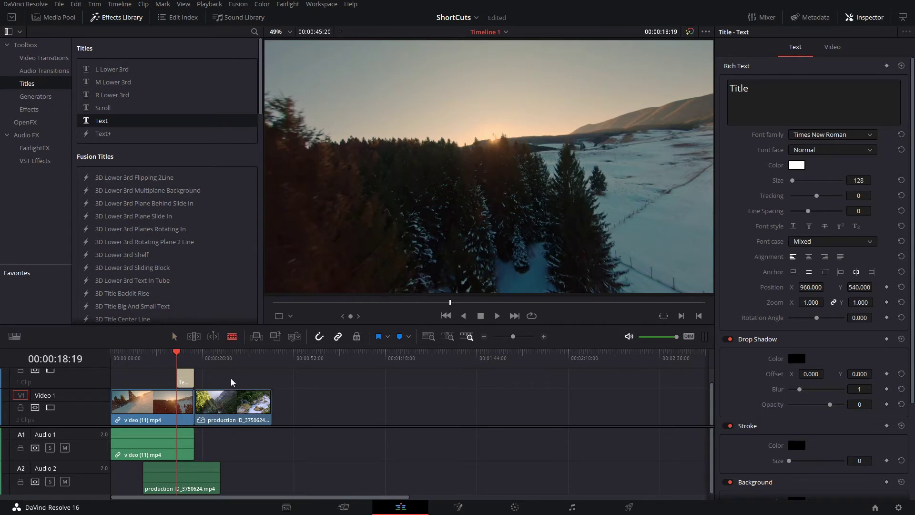
key(ctrl+b)
key(Down)
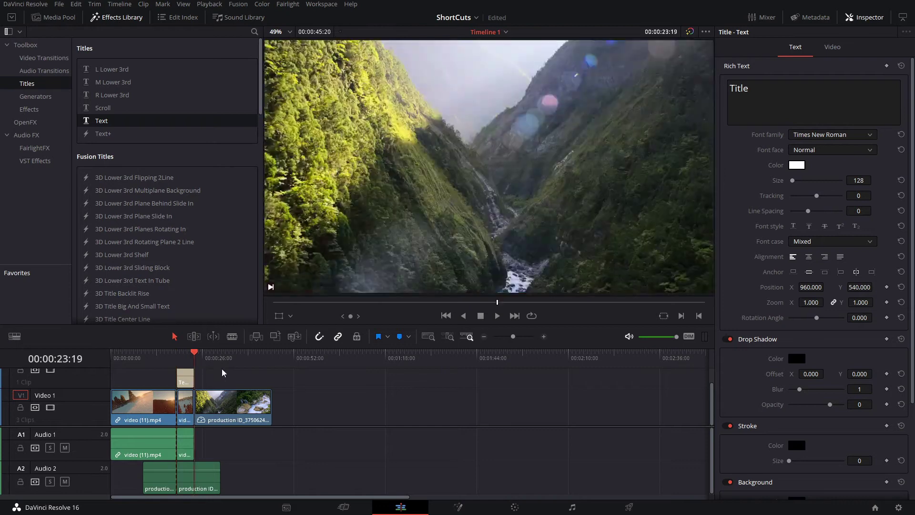
key(Up)
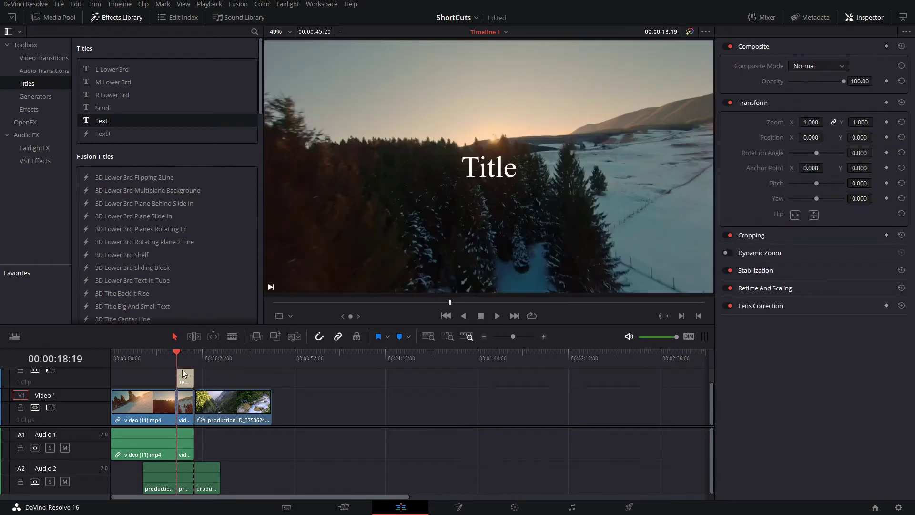
Combine the title and the cut video and audio pieces after 00:00:18:19 into a compound clip named Compound Clip 1
click(184, 373)
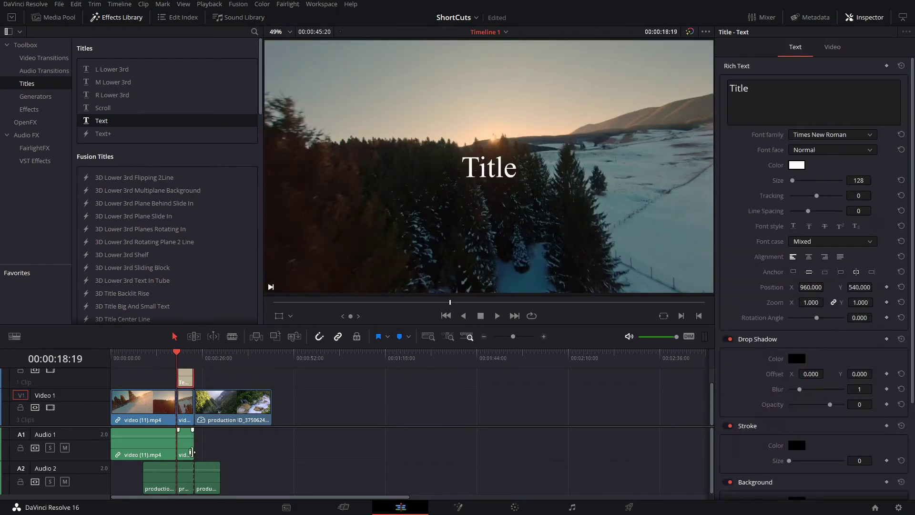
click(189, 445)
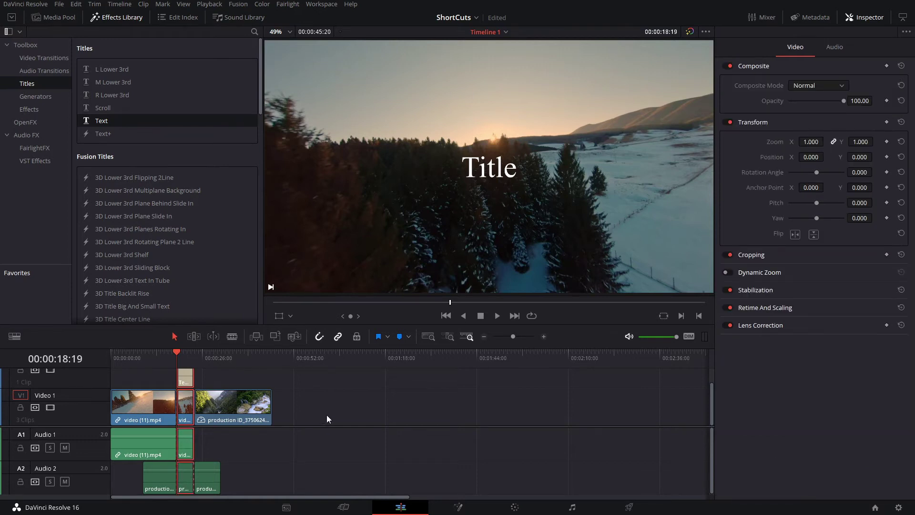
right_click(190, 422)
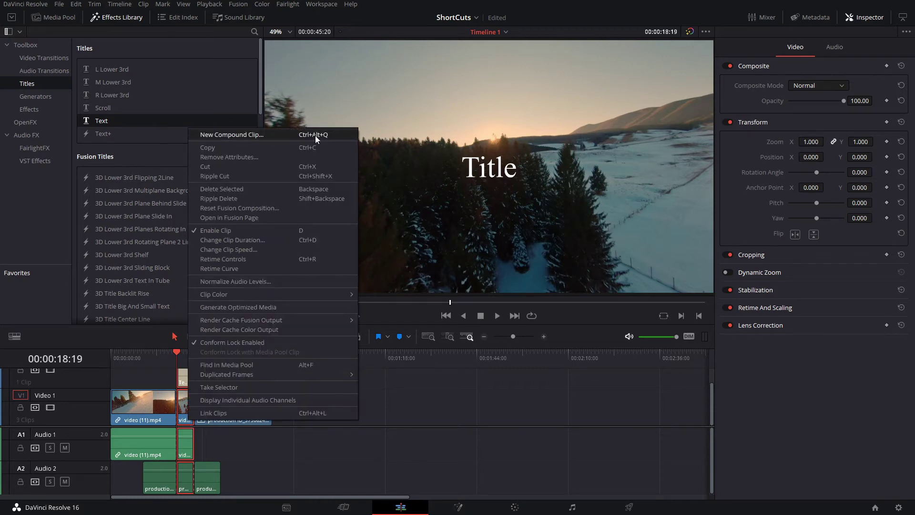
key(ctrl+alt+q)
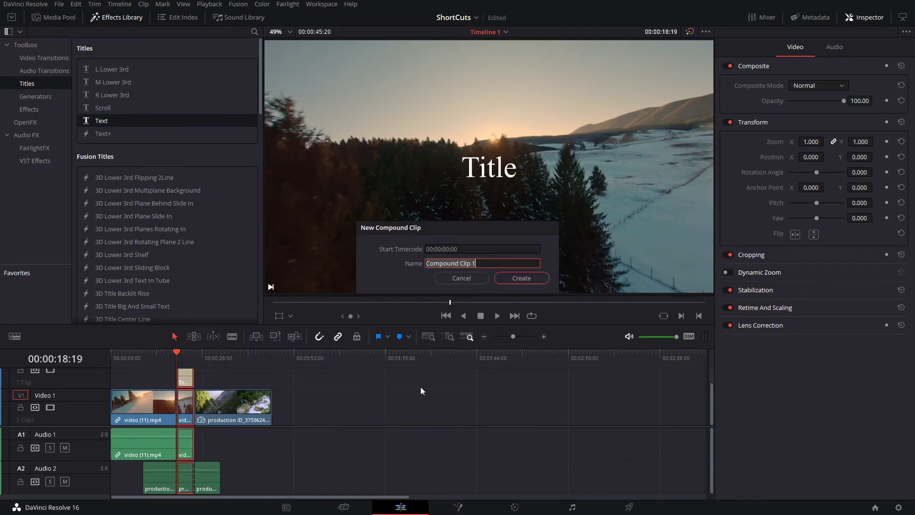
click(507, 276)
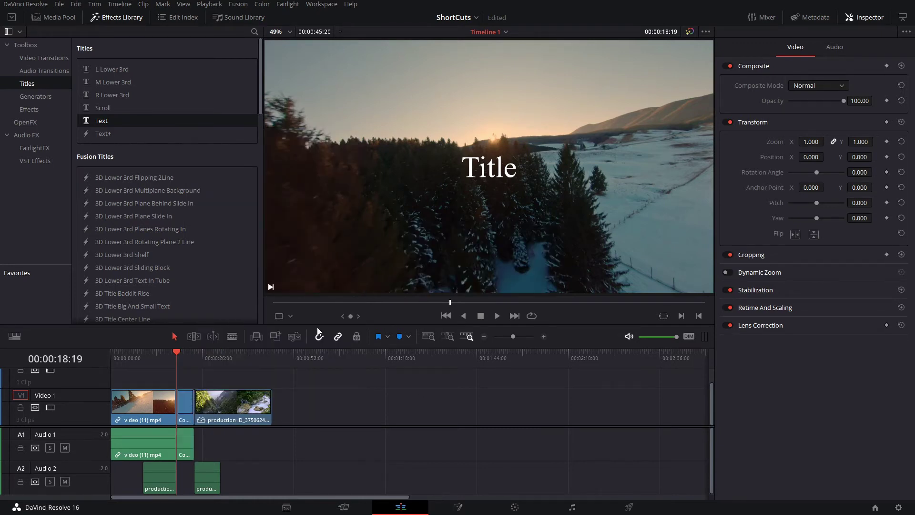
key(space)
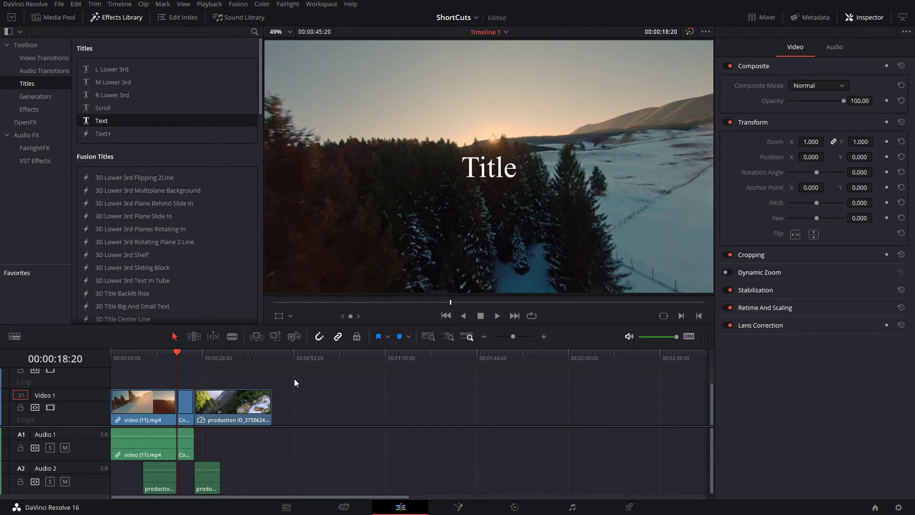
Undo the compound clip and both splits, and move the playhead to the end of the Audio 2 clip
key(ctrl+z)
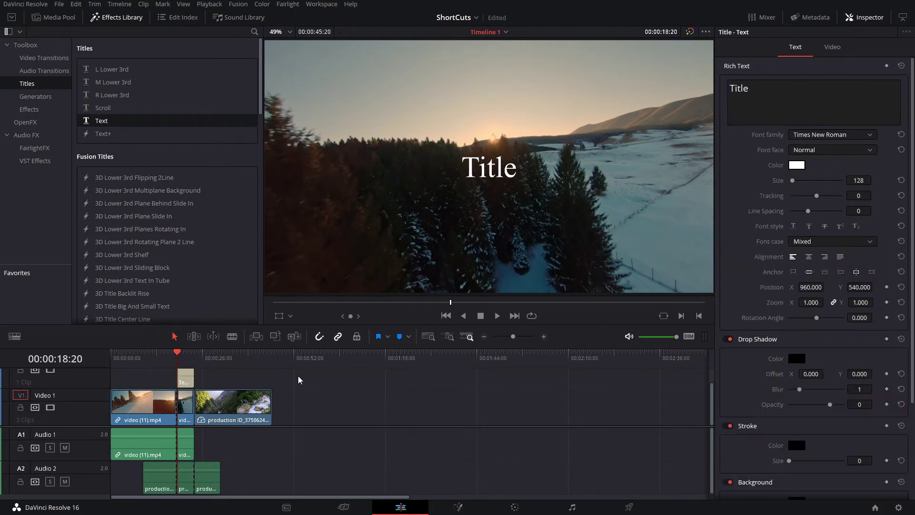
key(ctrl+z)
key(ctrl+z)
key(Down)
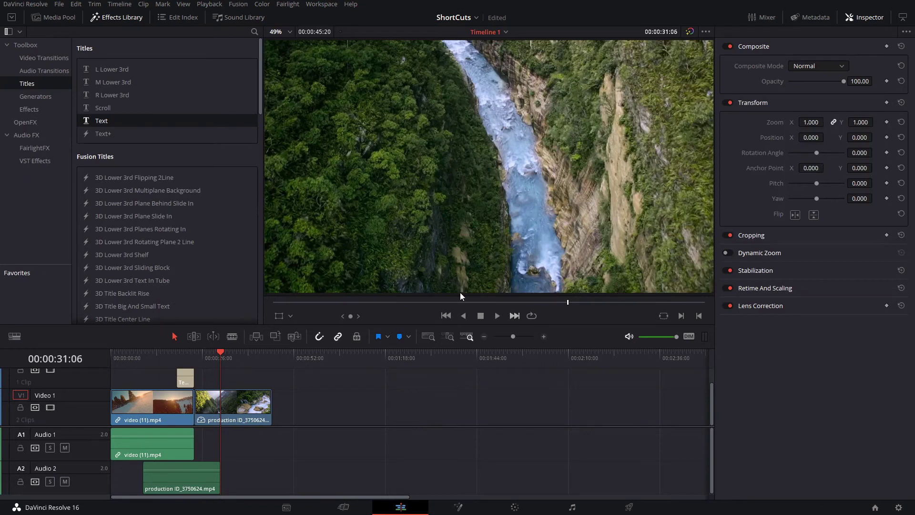
Open the production clip from the media pool as source and mark in and out points around a 00:00:04:12 middle section
click(38, 21)
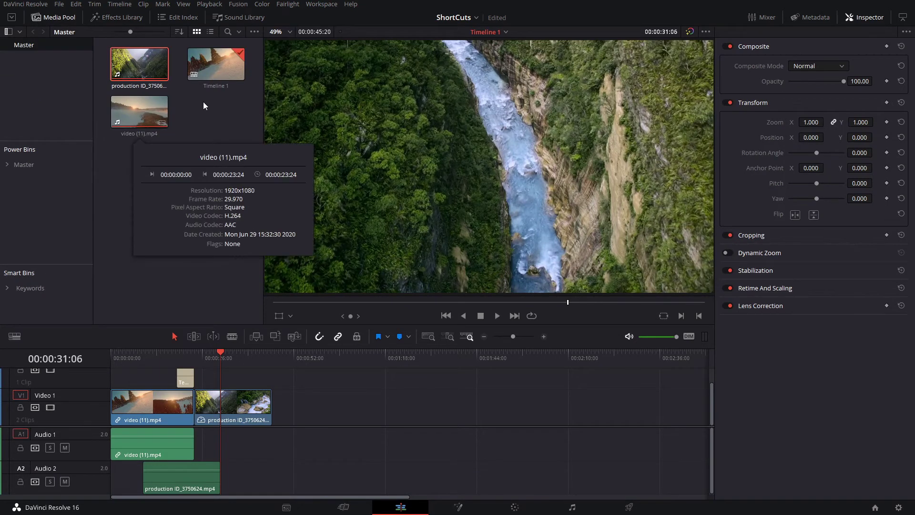
double_click(162, 74)
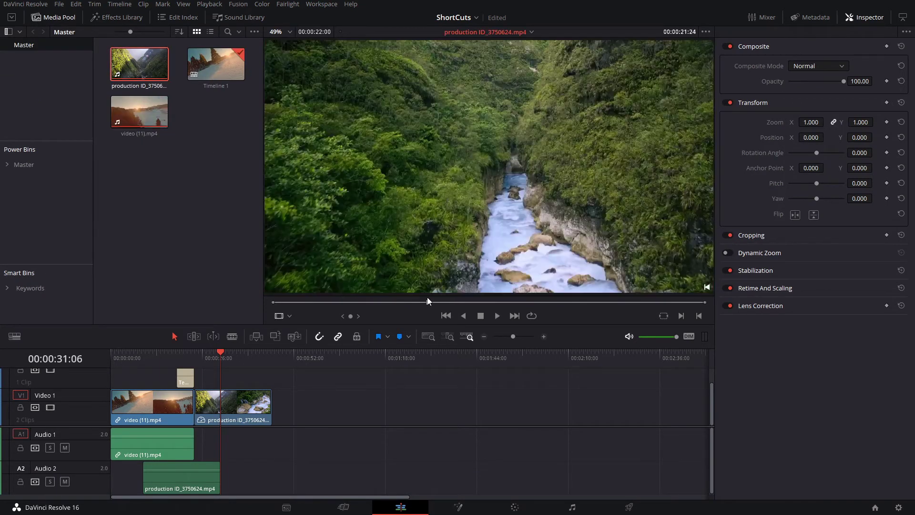
click(425, 302)
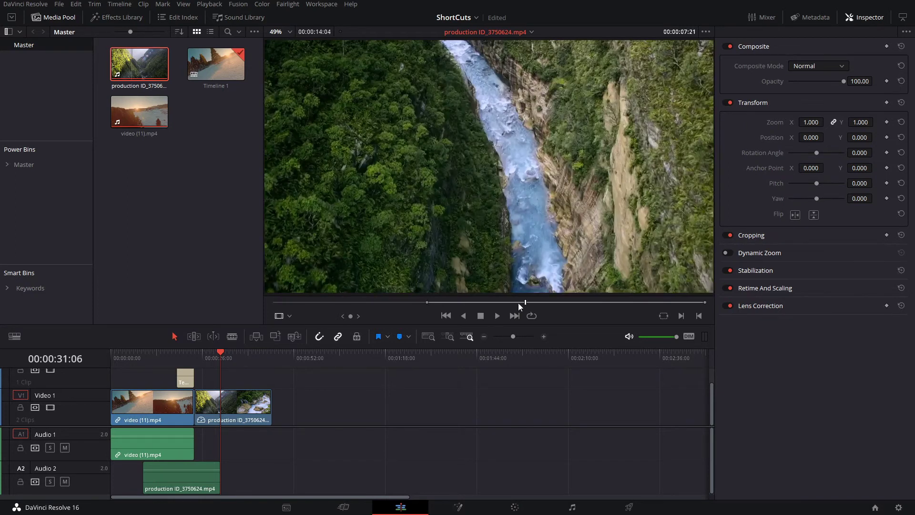
drag(518, 302, 534, 302)
key(o)
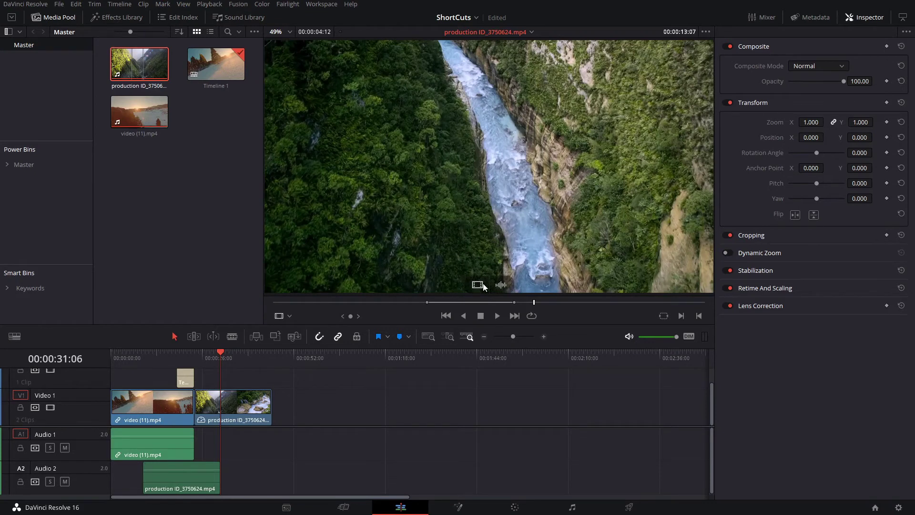
Insert the marked section of the production clip at the timeline's end at 00:00:45:20, and delete the inserted clip
click(271, 355)
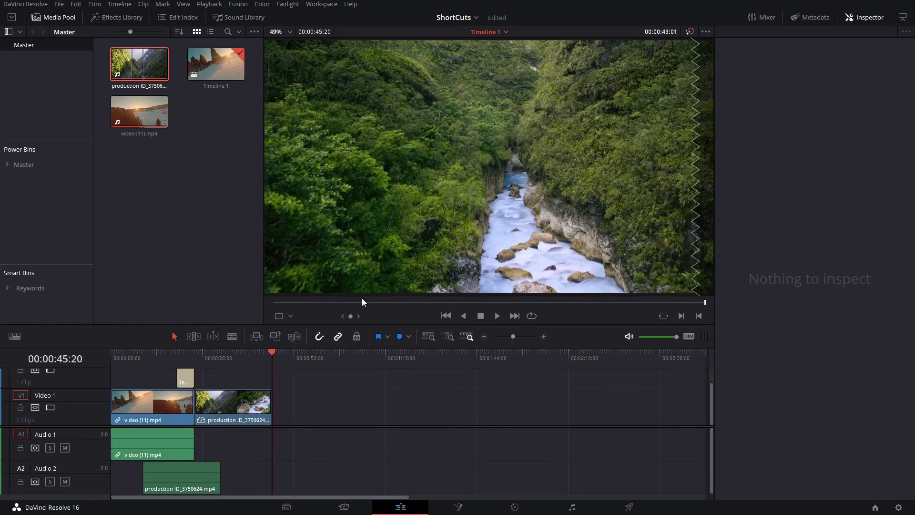
key(F9)
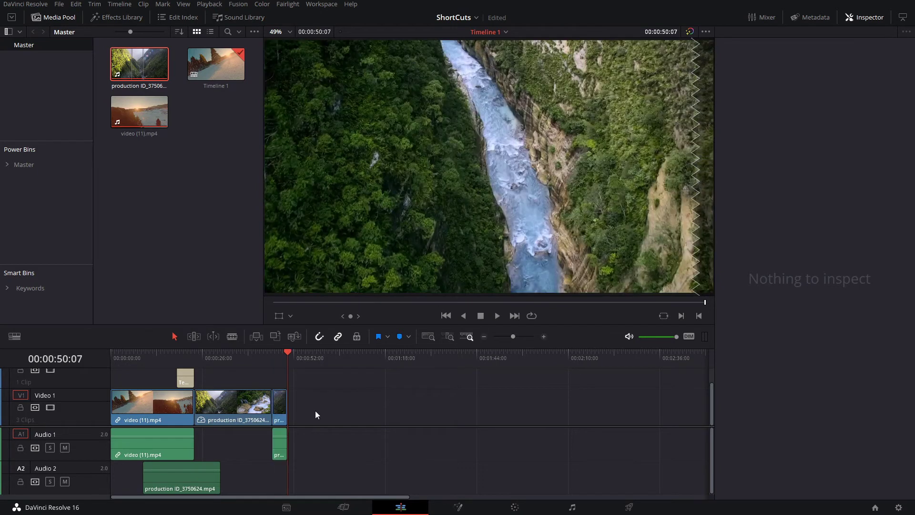
click(278, 404)
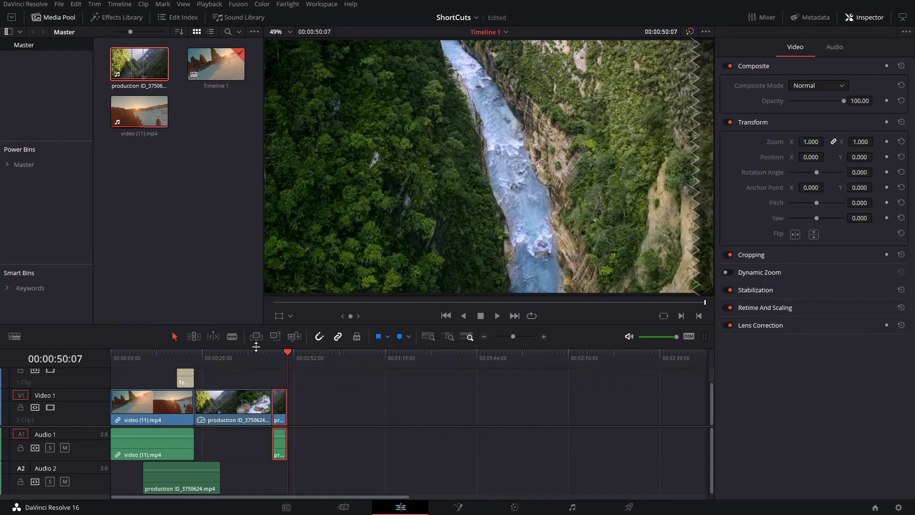
key(Delete)
Overwrite the timeline at 00:00:50:07 with video (11).mp4, try a replace edit there, and undo each edit
click(149, 125)
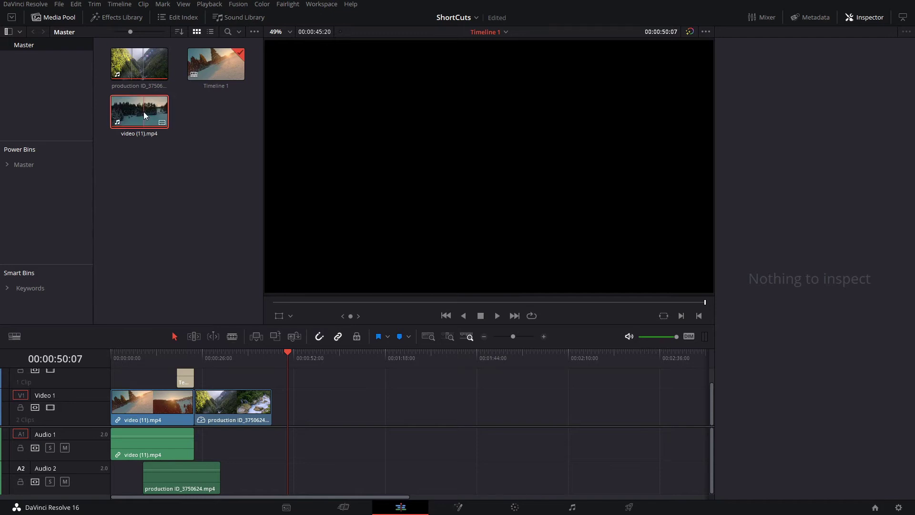
key(F10)
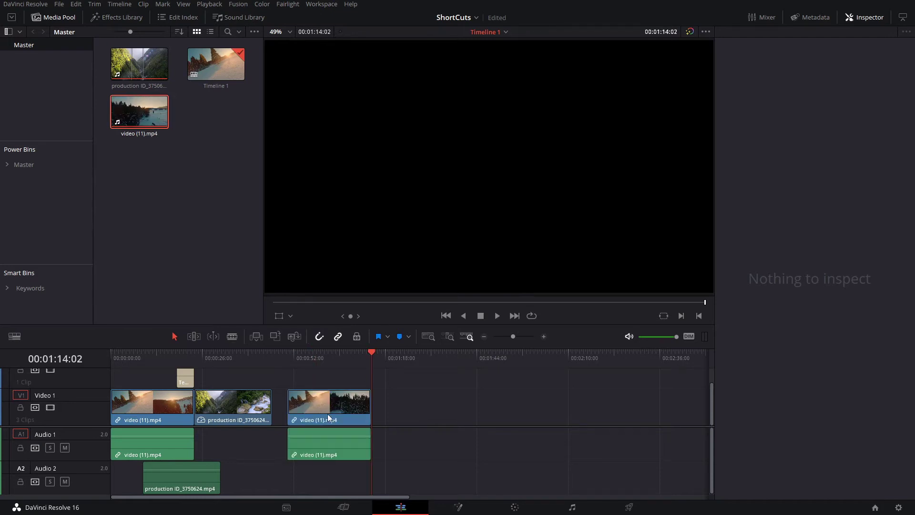
key(ctrl+z)
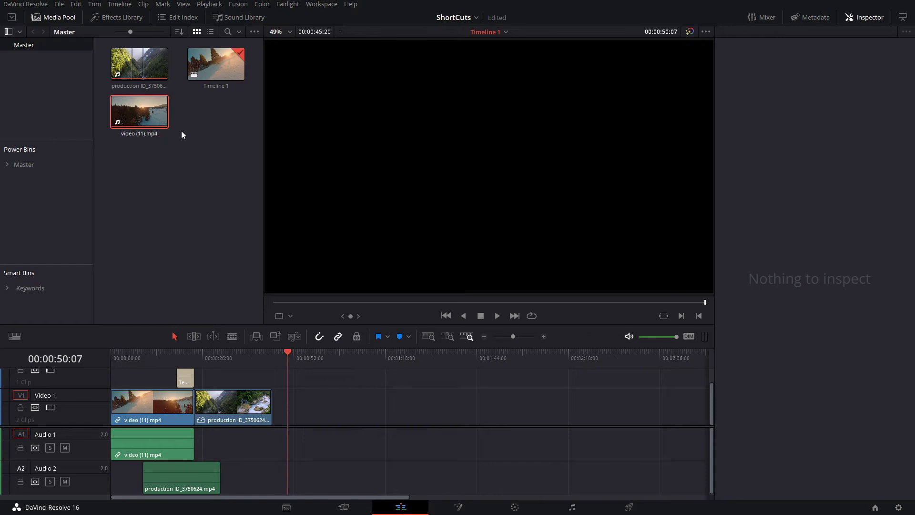
key(F11)
key(ctrl+z)
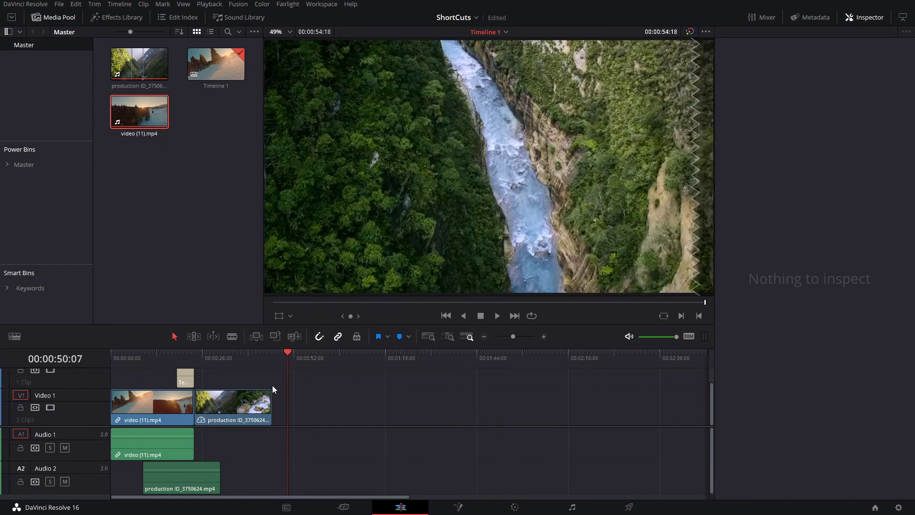
Select the production clip on Video 1, move the playhead to its end at 00:00:45:20, and clear the selection
click(245, 364)
click(258, 406)
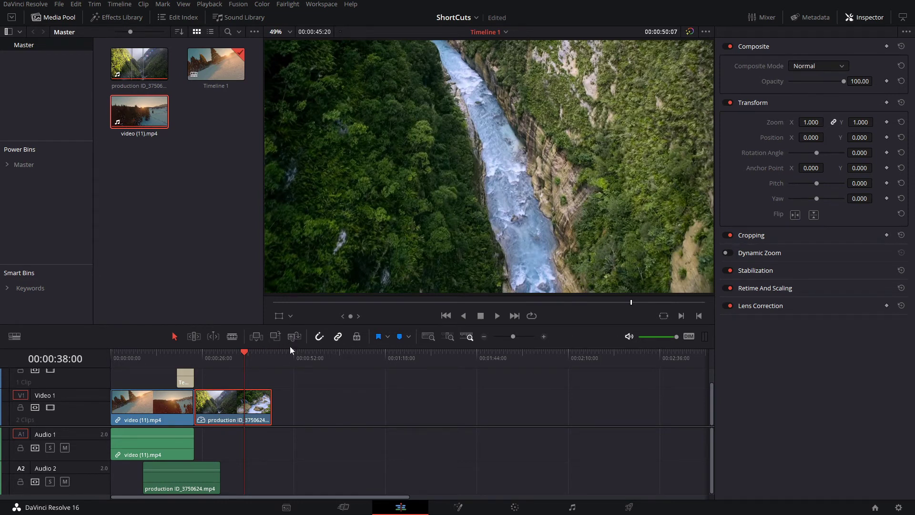
key(Down)
click(302, 387)
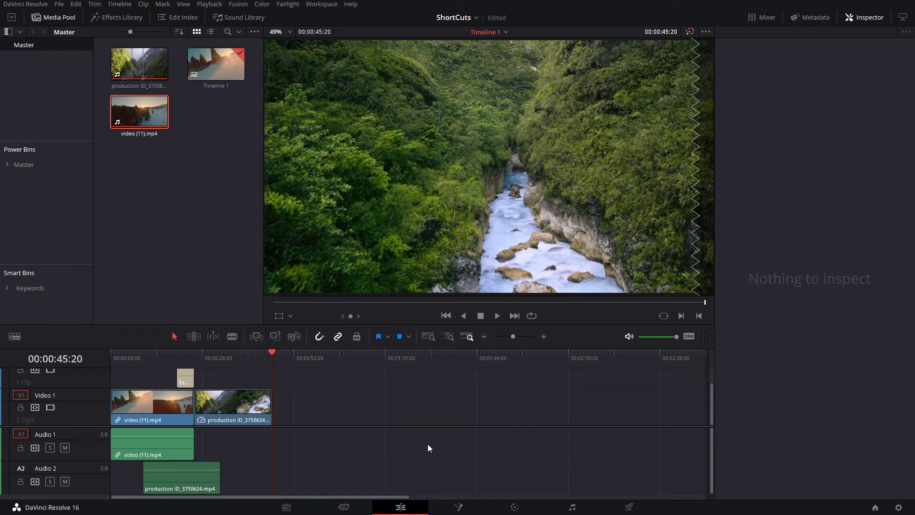
Check the Dynamic Project Switching option in the Project Manager, close it, and view the list of open projects
key(shift+1)
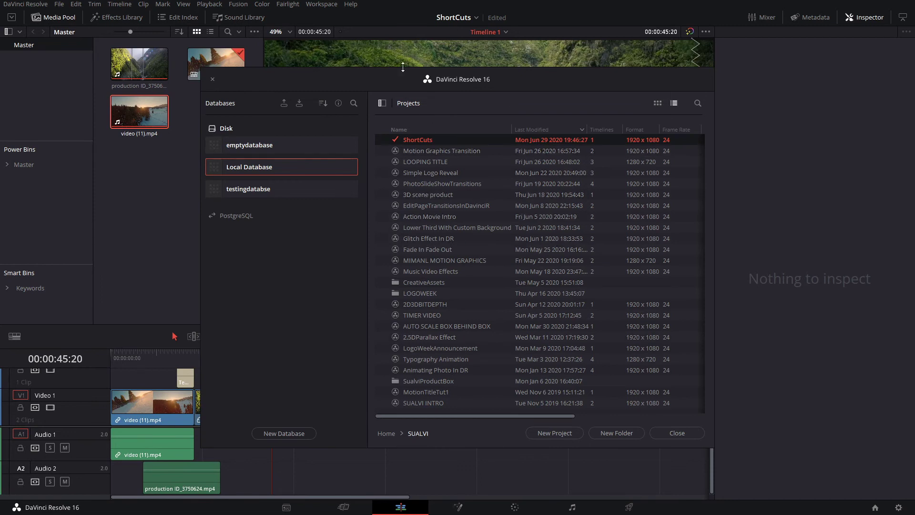
right_click(376, 172)
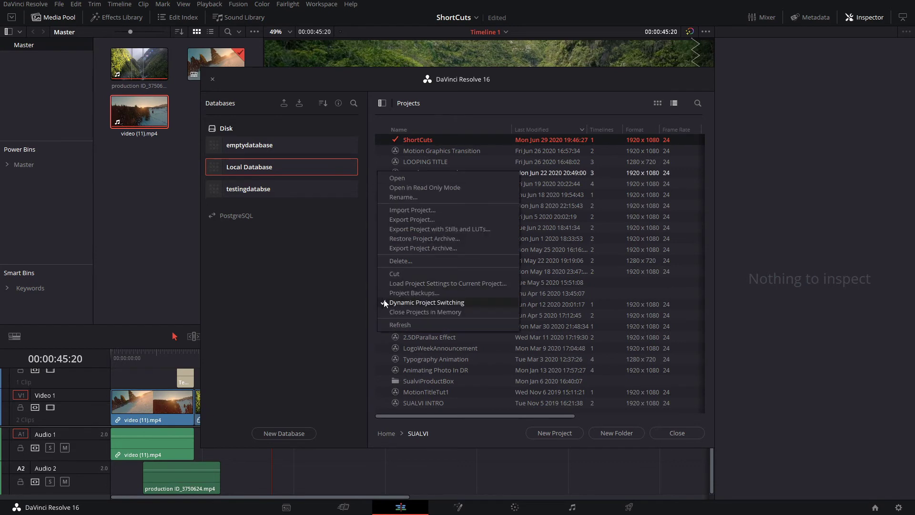
click(499, 94)
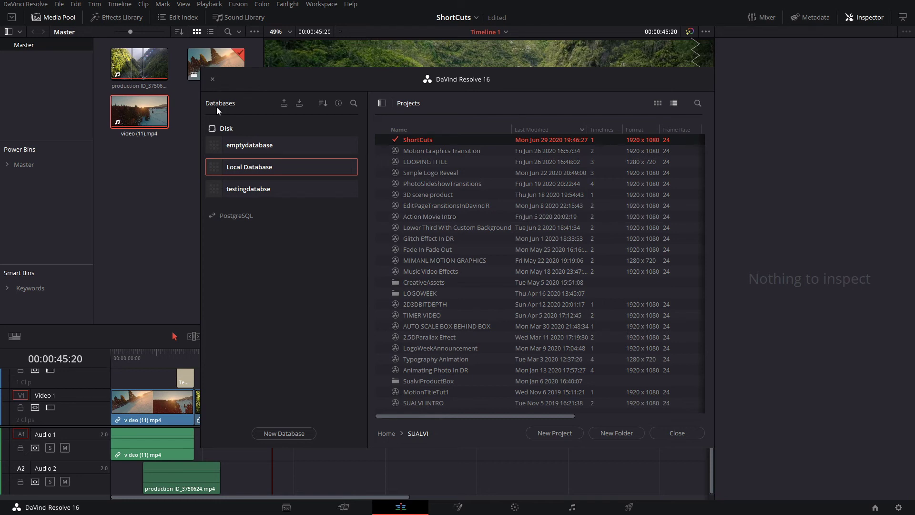
click(213, 79)
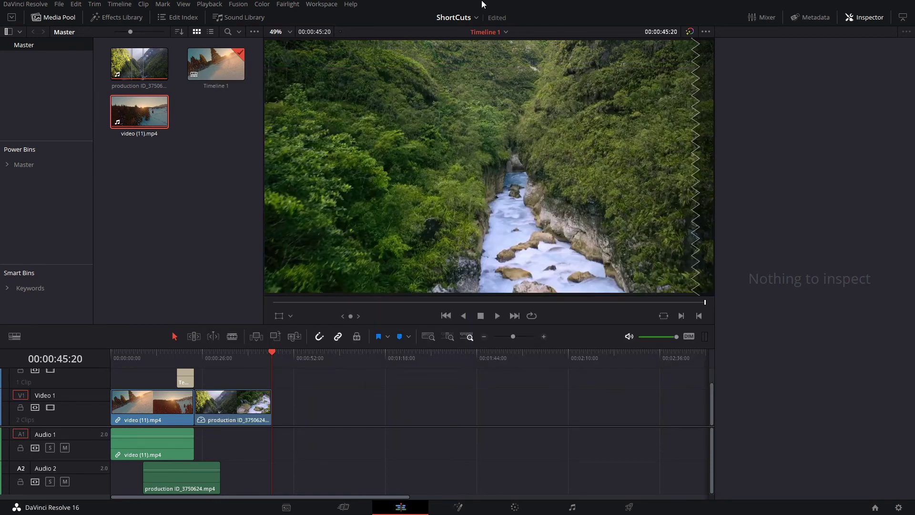
click(477, 18)
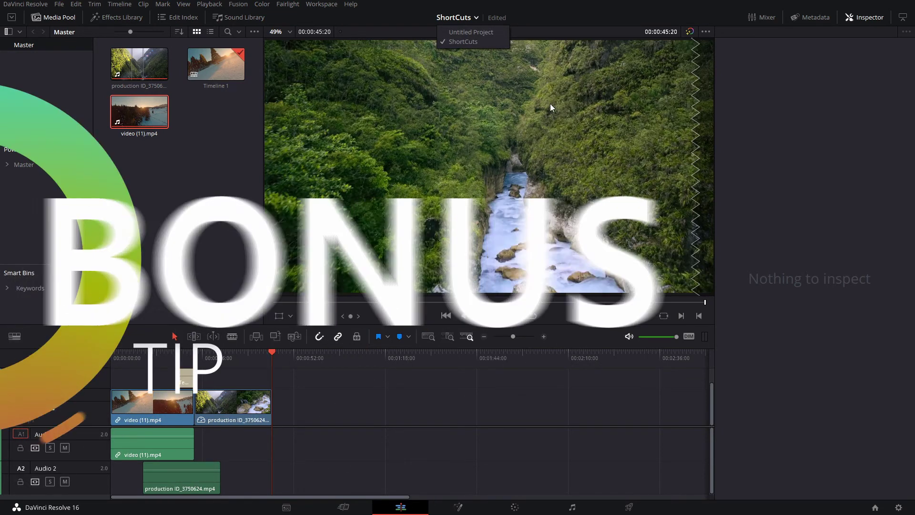
click(233, 241)
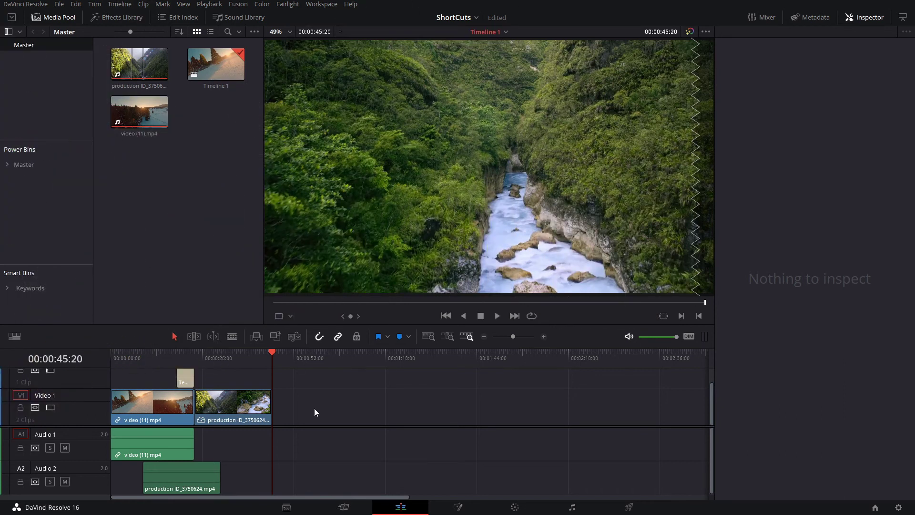
Open Keyboard Customization and review the commands and assigned keystrokes in the Edit category
click(30, 3)
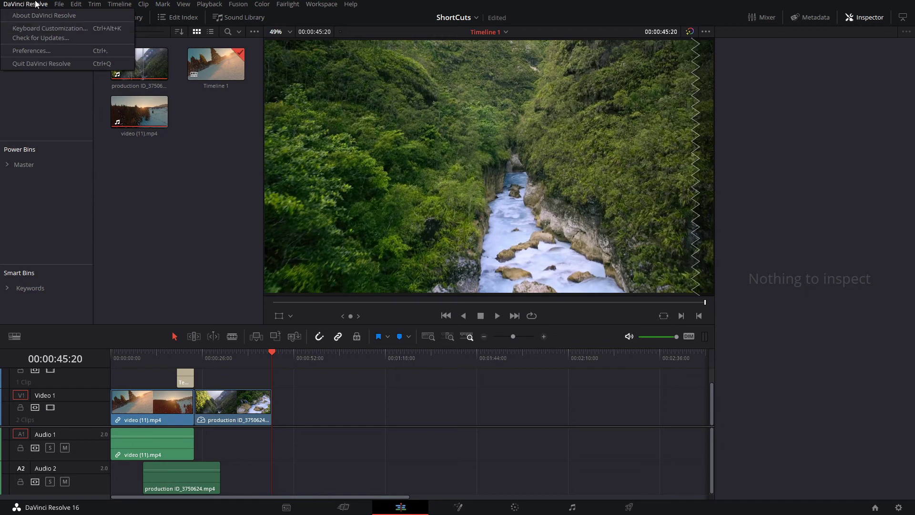
click(43, 28)
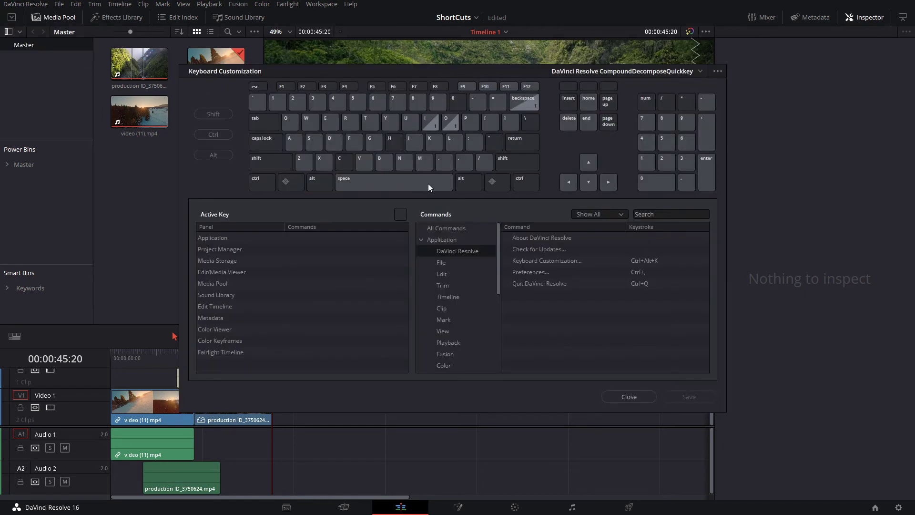
scroll(462, 296, down, 4)
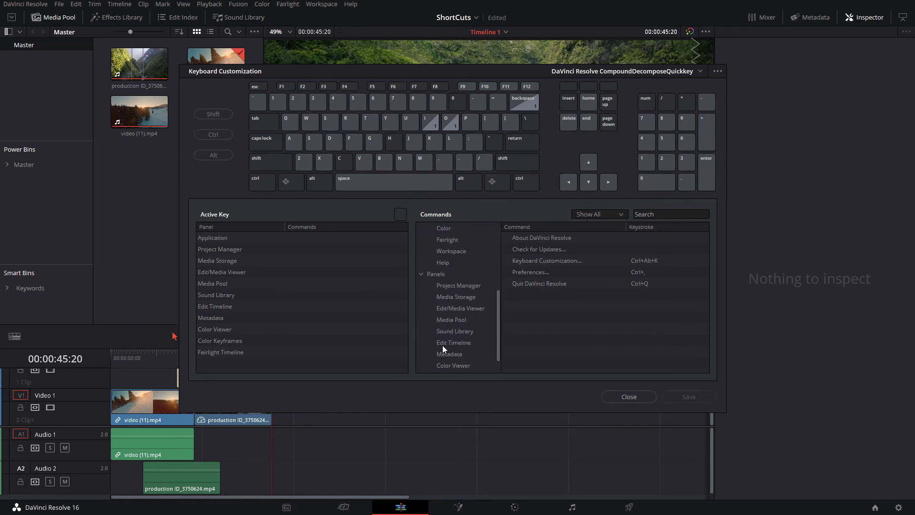
scroll(443, 345, up, 4)
click(448, 245)
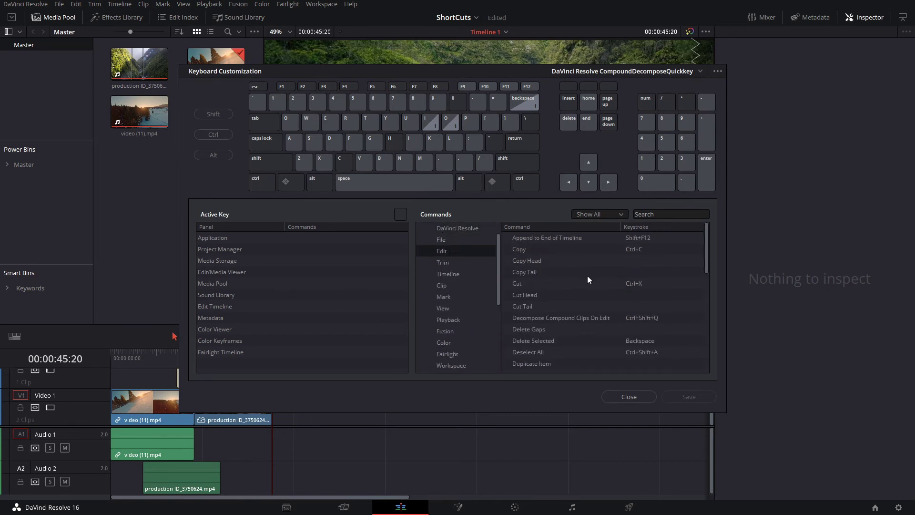
scroll(587, 275, down, 2)
scroll(600, 310, down, 2)
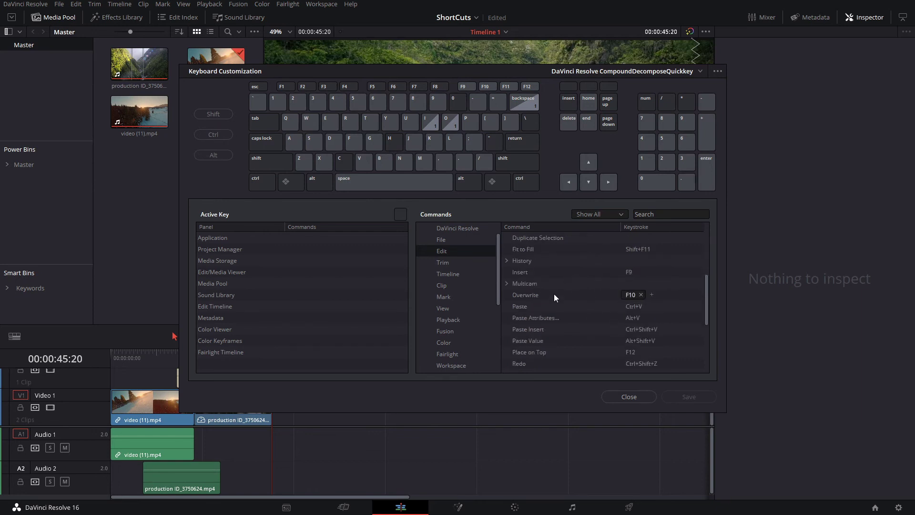
scroll(543, 353, down, 2)
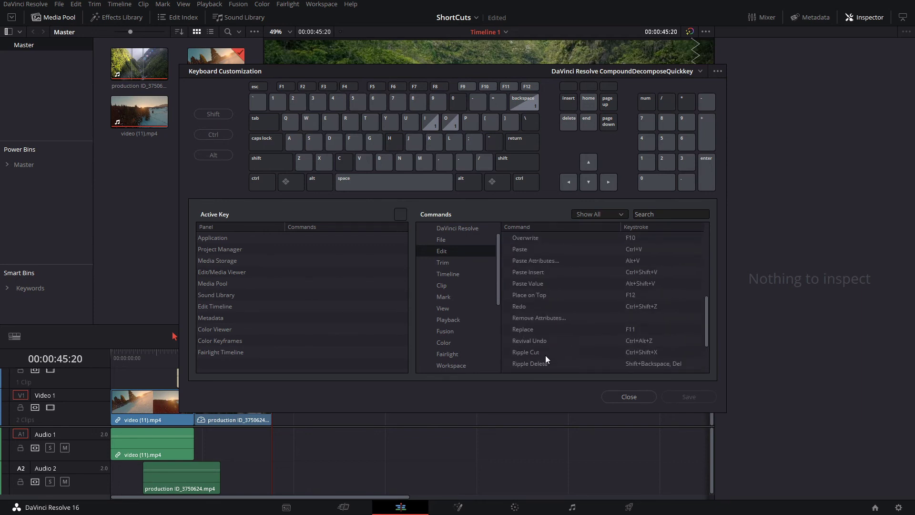
scroll(562, 324, up, 3)
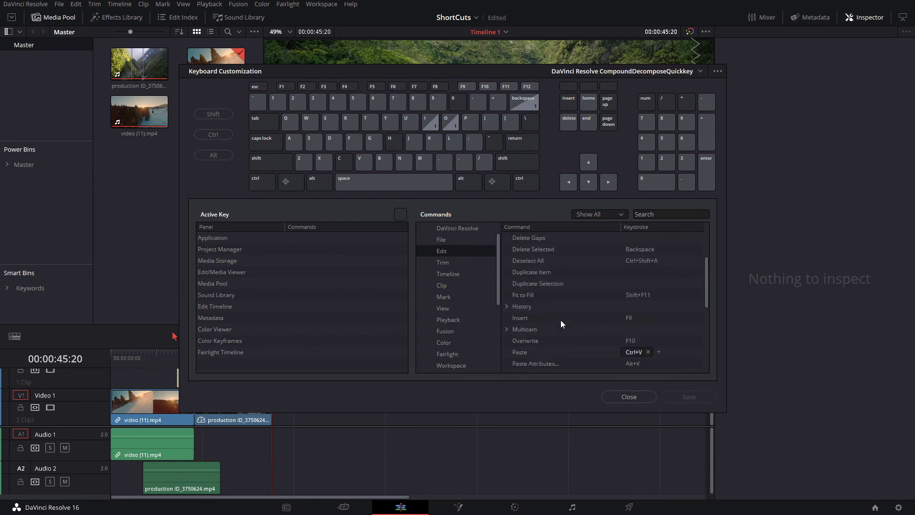
Try assigning H and Ctrl+H as keystrokes for the Duplicate Item command in the Edit category
click(631, 272)
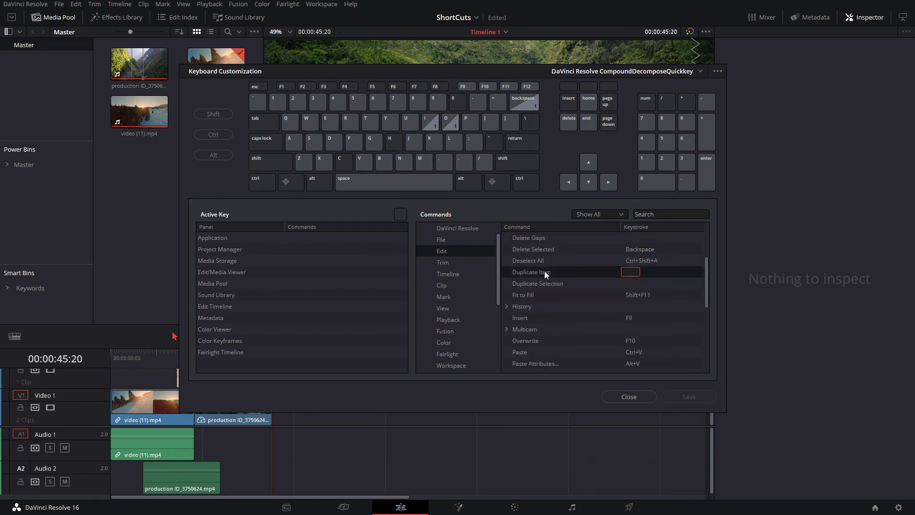
key(h)
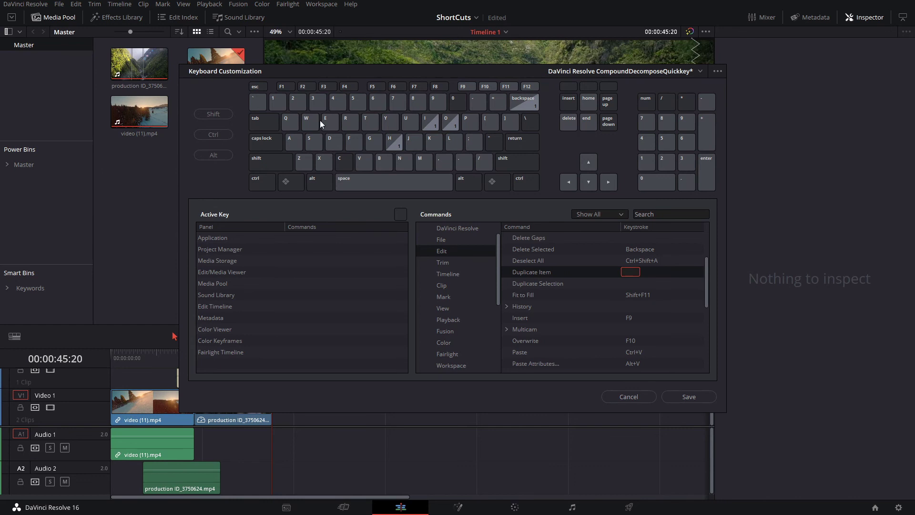
click(629, 270)
key(ctrl+h)
click(695, 272)
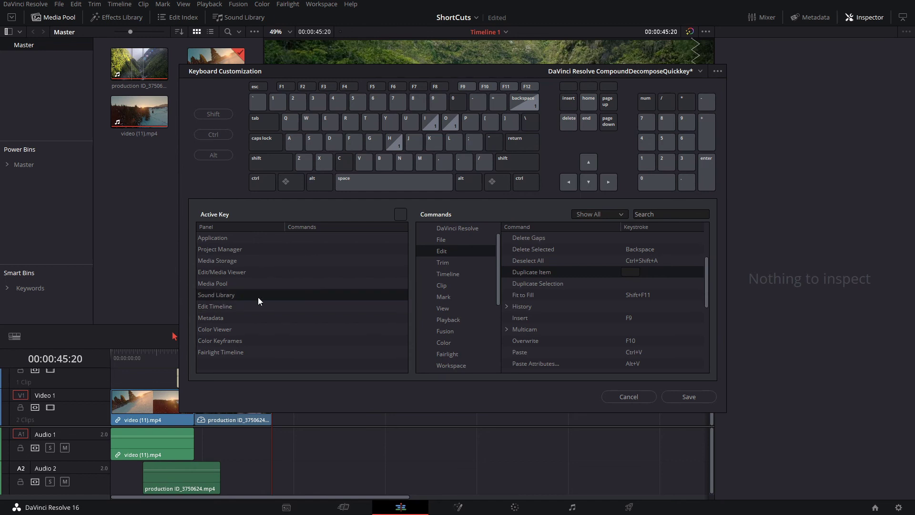
Review the Clip category's commands and keystrokes, and close Keyboard Customization, discarding the unsaved changes
scroll(468, 248, up, 1)
scroll(444, 333, down, 7)
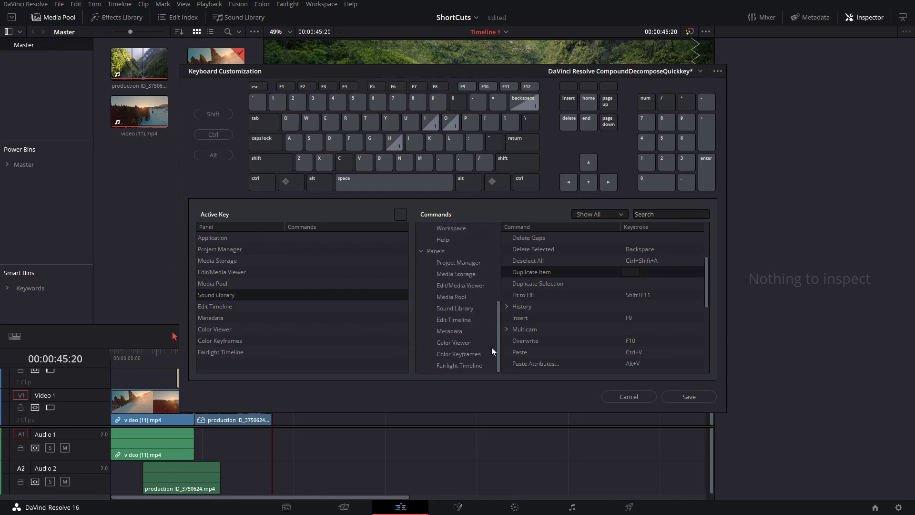
scroll(485, 355, up, 7)
click(436, 307)
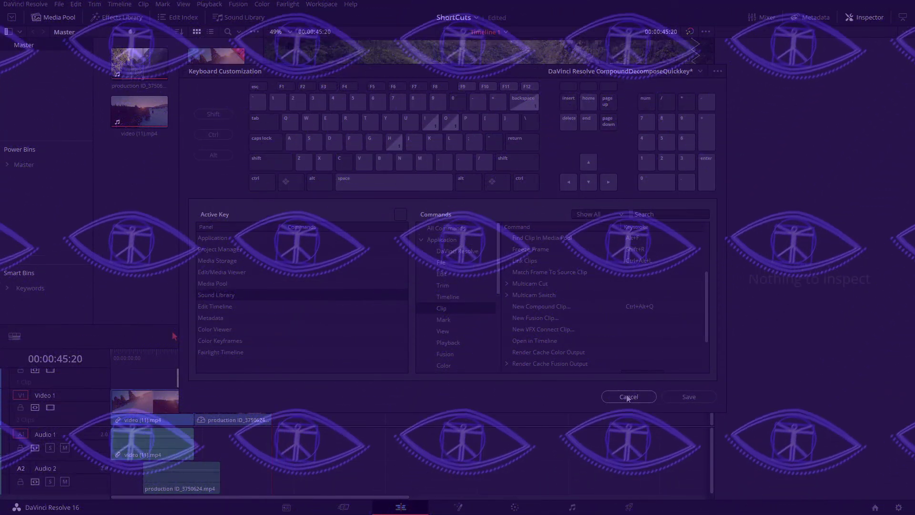
click(627, 397)
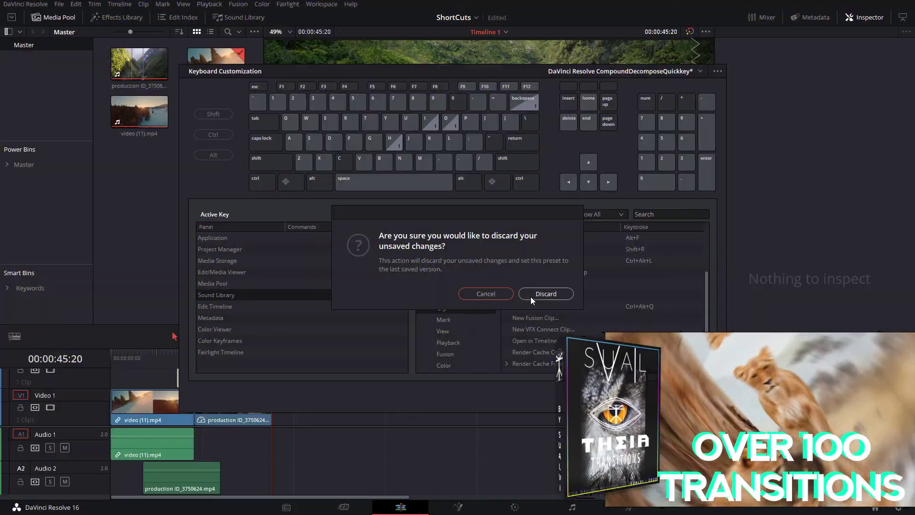
click(545, 294)
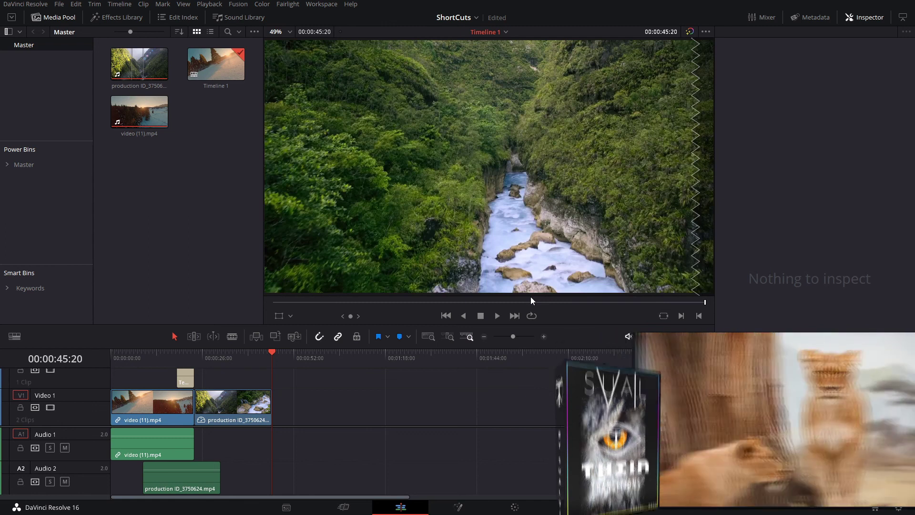